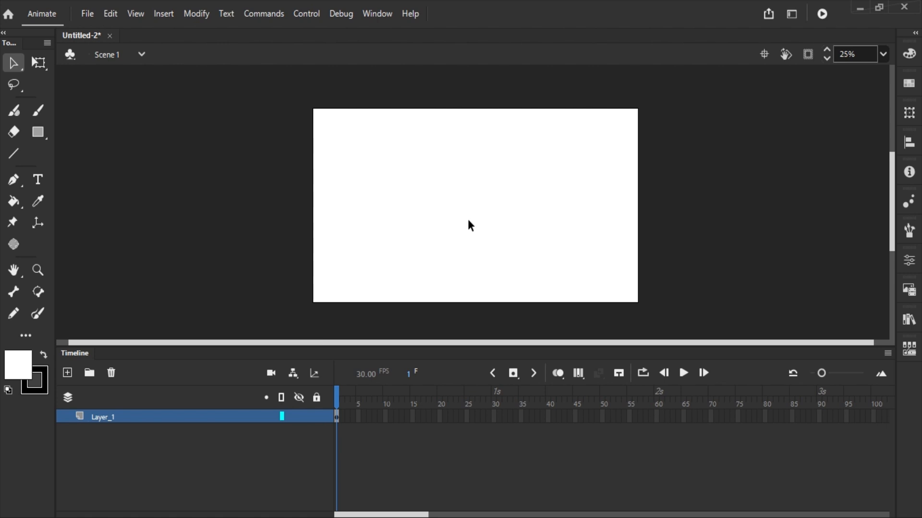
# Change the document's stage colour from the default swatches to a deep blue behind the white snowflake
pyautogui.click(473, 204)
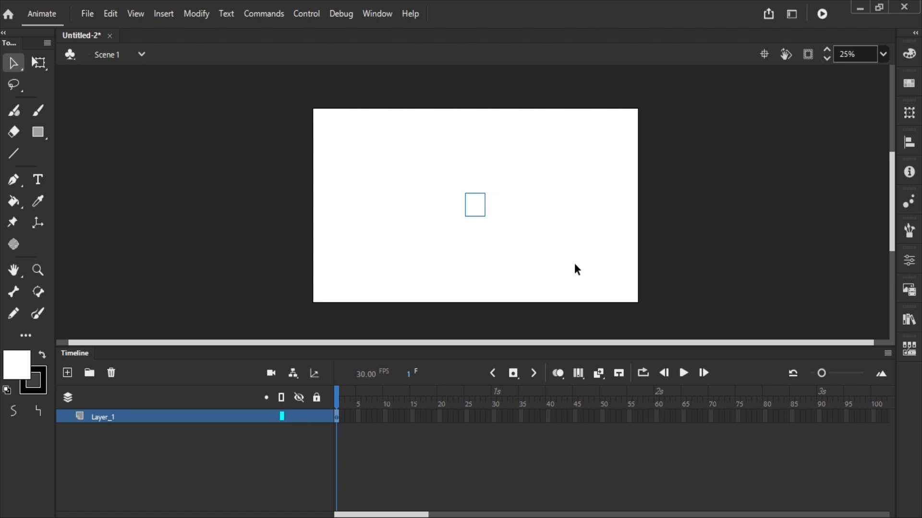
pyautogui.click(575, 238)
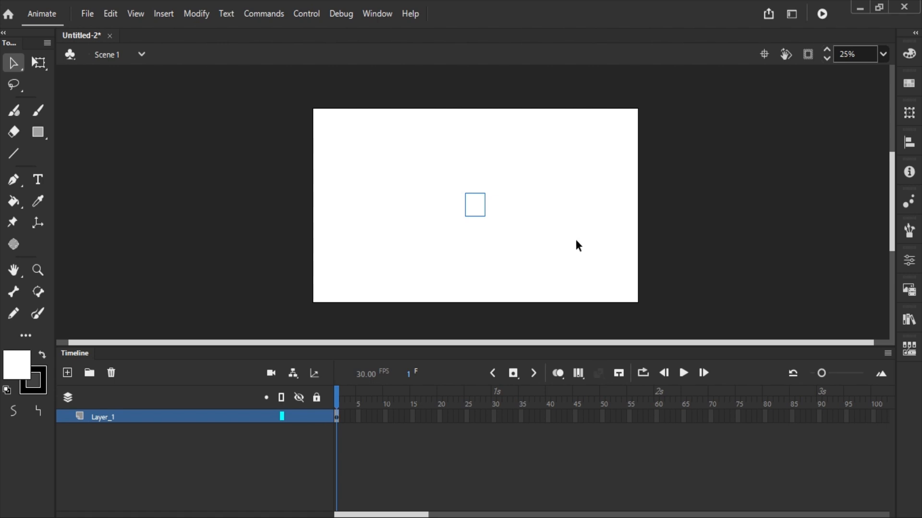
pyautogui.click(909, 262)
pyautogui.click(745, 315)
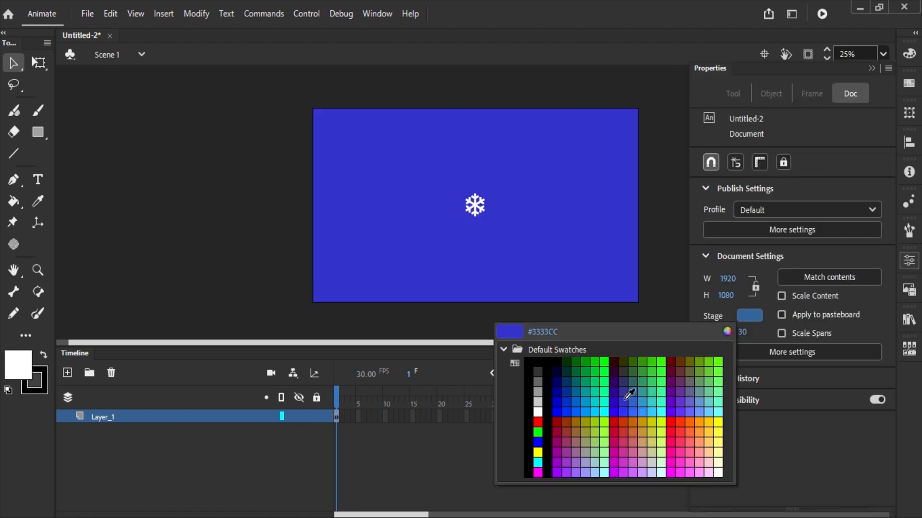
pyautogui.click(556, 404)
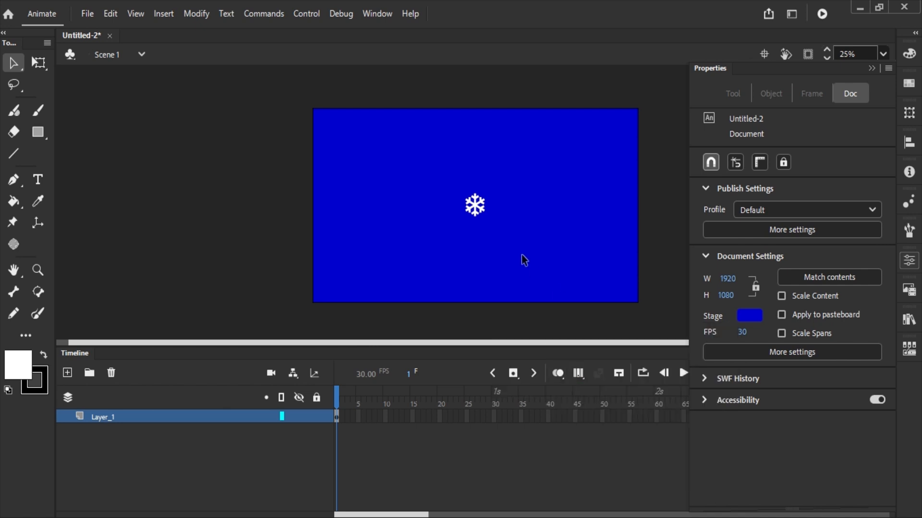
# Scale the snowflake drawing at the centre of the stage to 150%
pyautogui.click(475, 205)
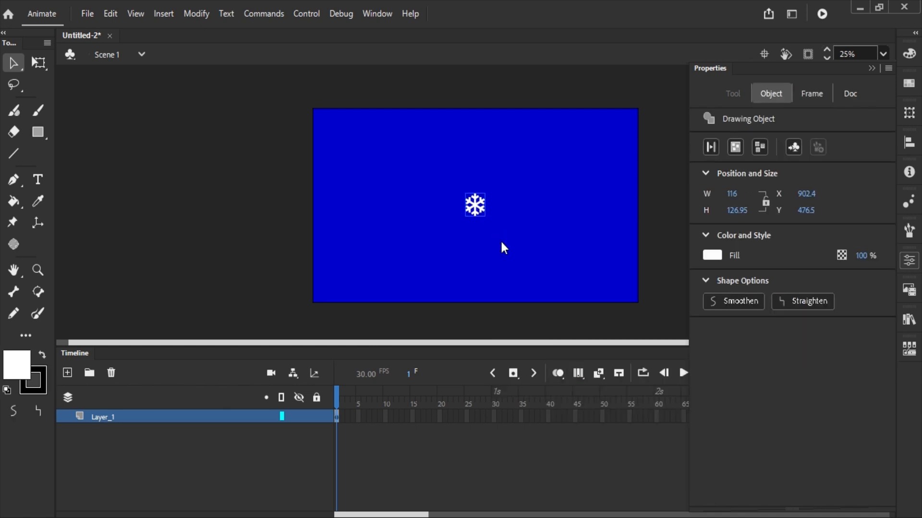
pyautogui.hotkey('ctrl', 'alt', 's')
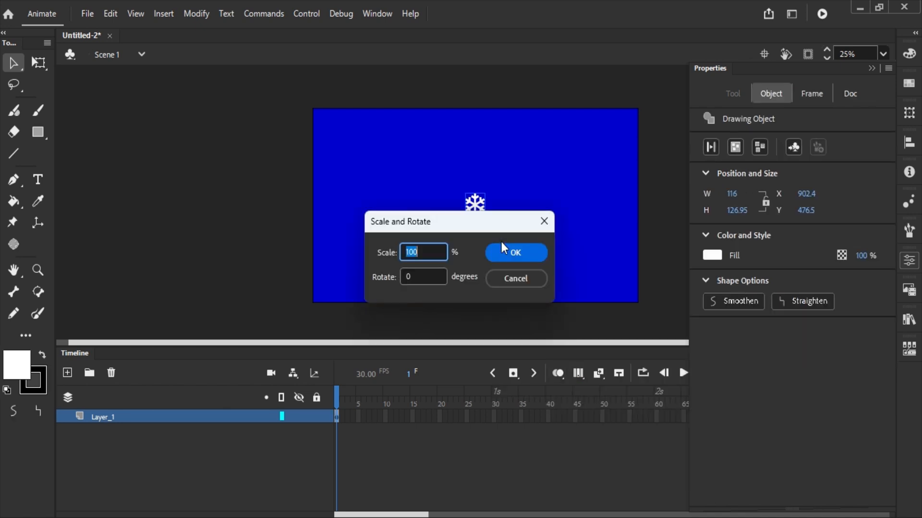
pyautogui.write('150')
pyautogui.click(503, 246)
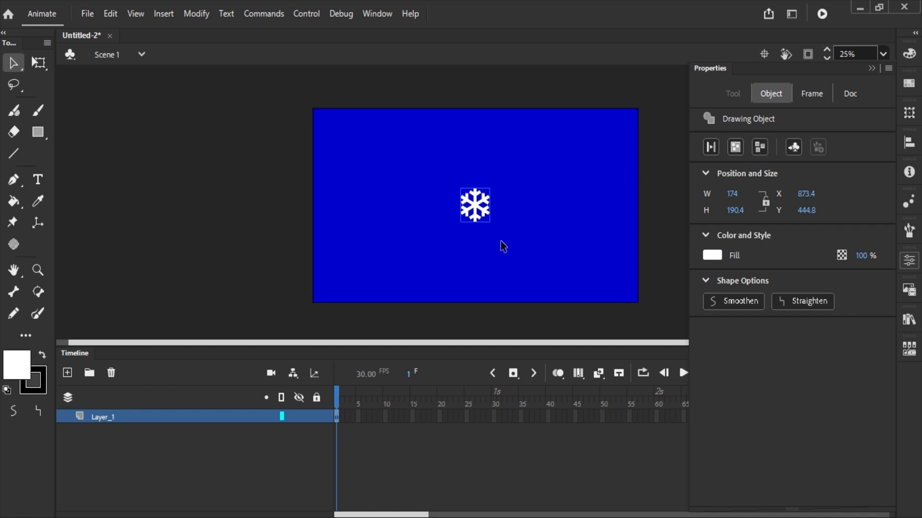
pyautogui.click(533, 250)
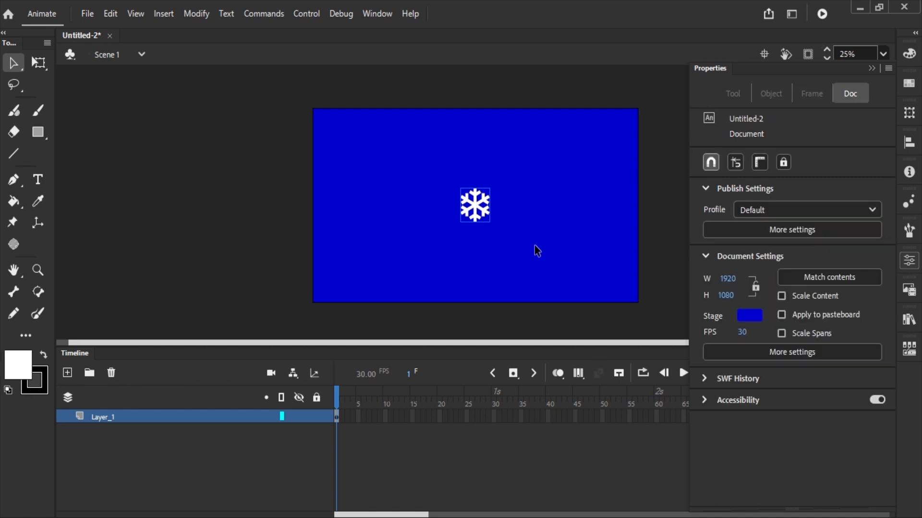
# Convert the snowflake to a Graphic symbol named "snow fall"
pyautogui.click(871, 68)
pyautogui.click(487, 211)
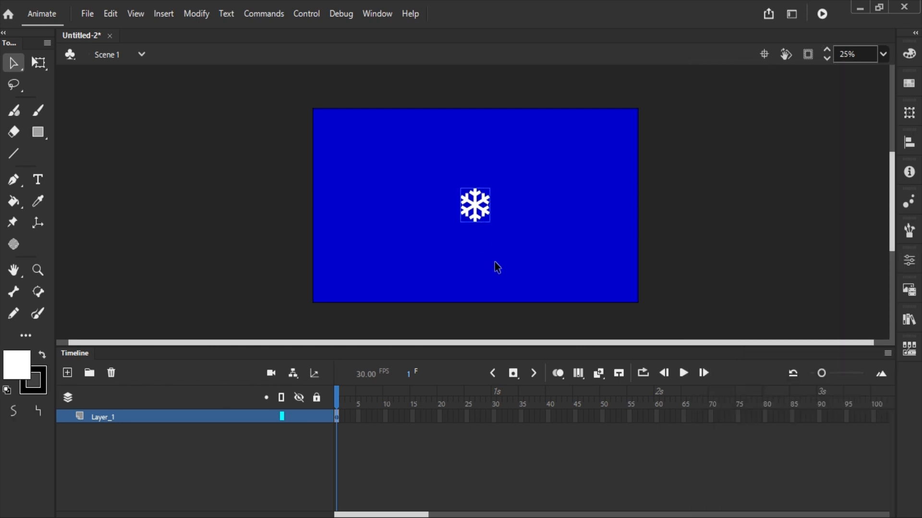
pyautogui.press('F8')
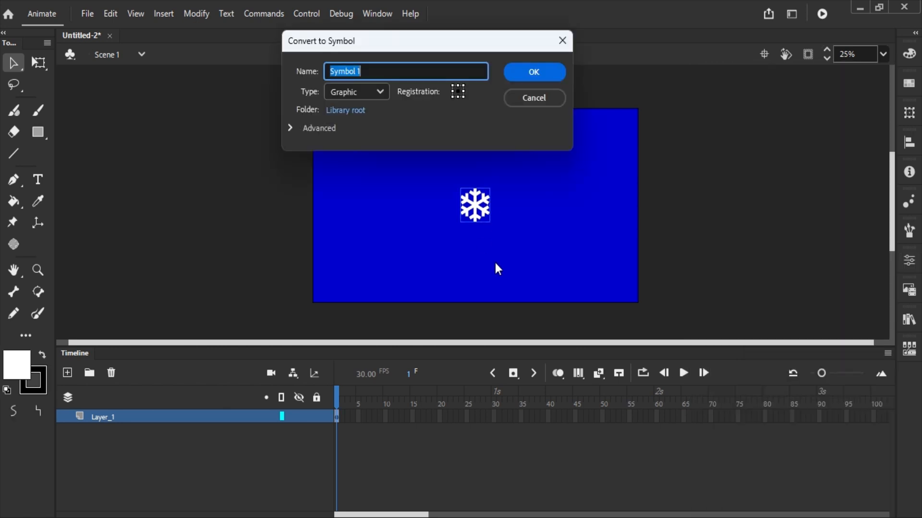
pyautogui.write('snow fall')
pyautogui.click(517, 72)
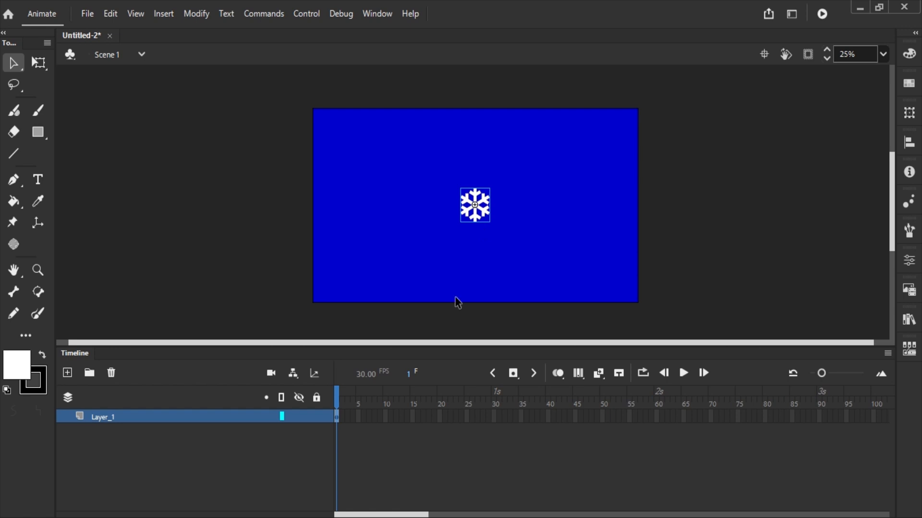
# Add a new layer and draw a wavy pencil path diagonally across the stage, from above its upper edge to below its lower edge
pyautogui.click(68, 375)
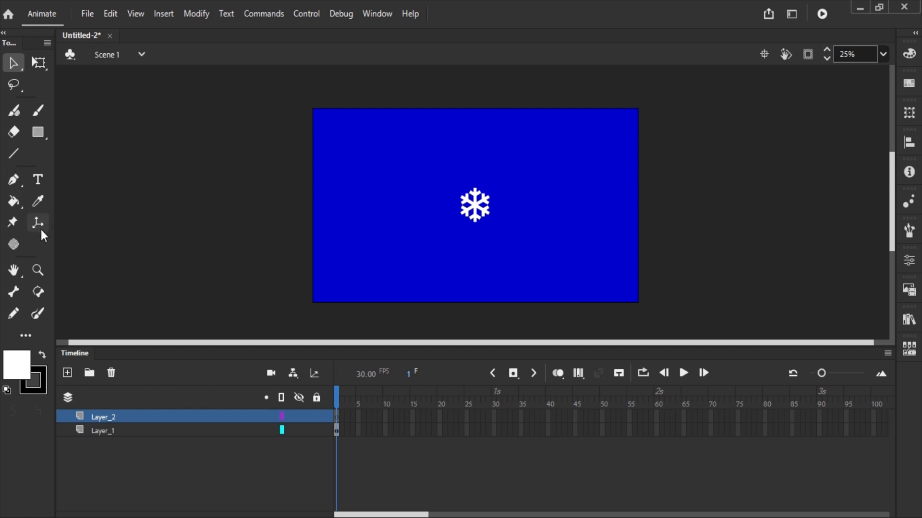
pyautogui.click(13, 315)
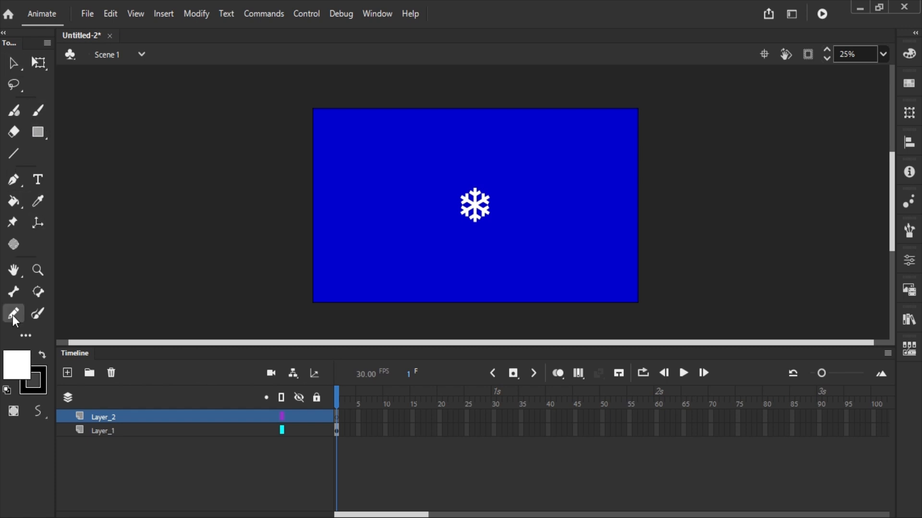
pyautogui.moveTo(367, 87)
pyautogui.mouseDown()
pyautogui.moveTo(461, 228)
pyautogui.moveTo(554, 333)
pyautogui.mouseUp()
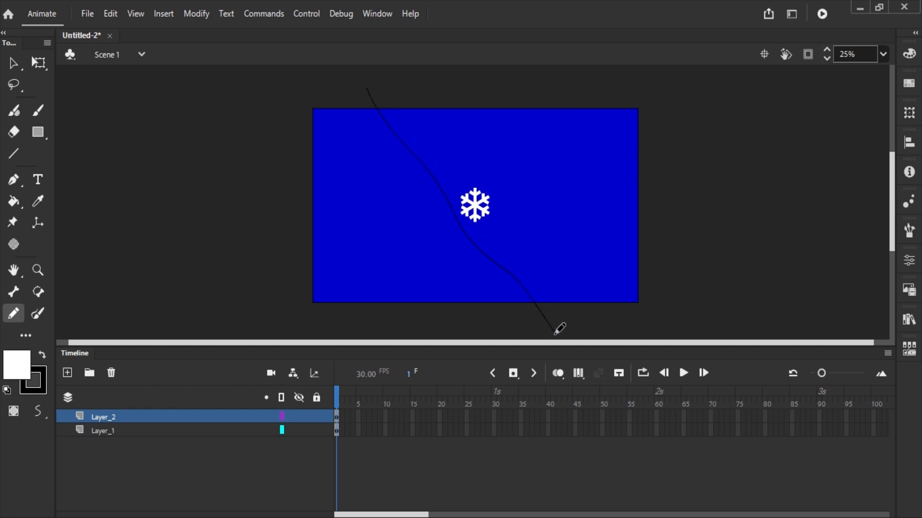
pyautogui.press('v')
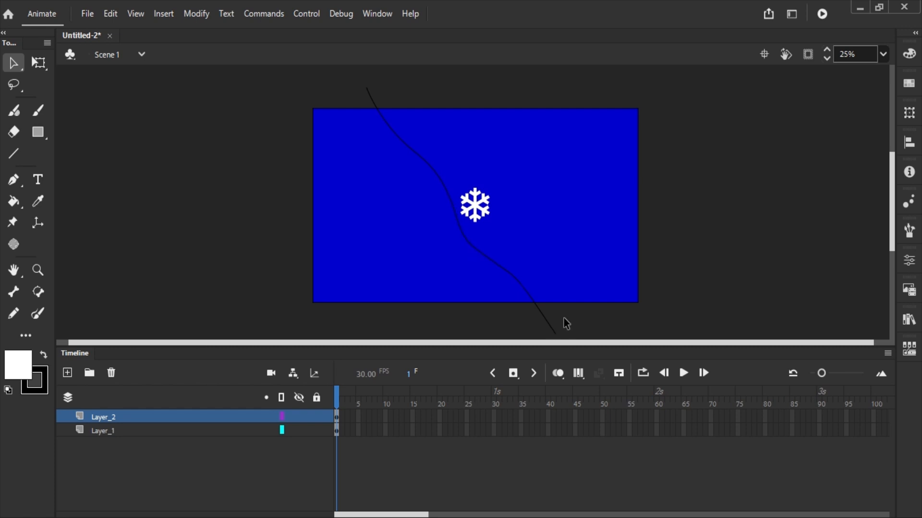
# Adjust the wavy path's lower end below the stage and smoothen the whole path
pyautogui.moveTo(567, 310); pyautogui.dragTo(568, 280)
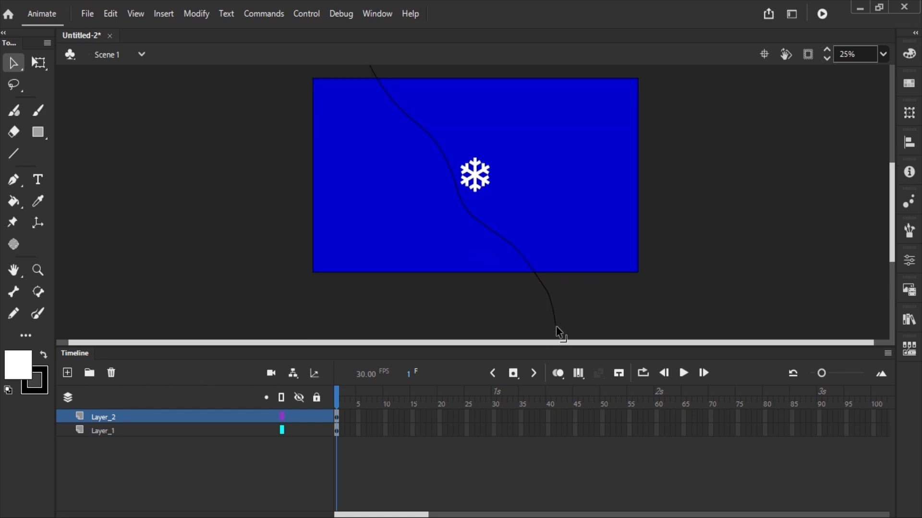
pyautogui.click(538, 278)
pyautogui.scroll(3, 709, 183)
pyautogui.click(909, 261)
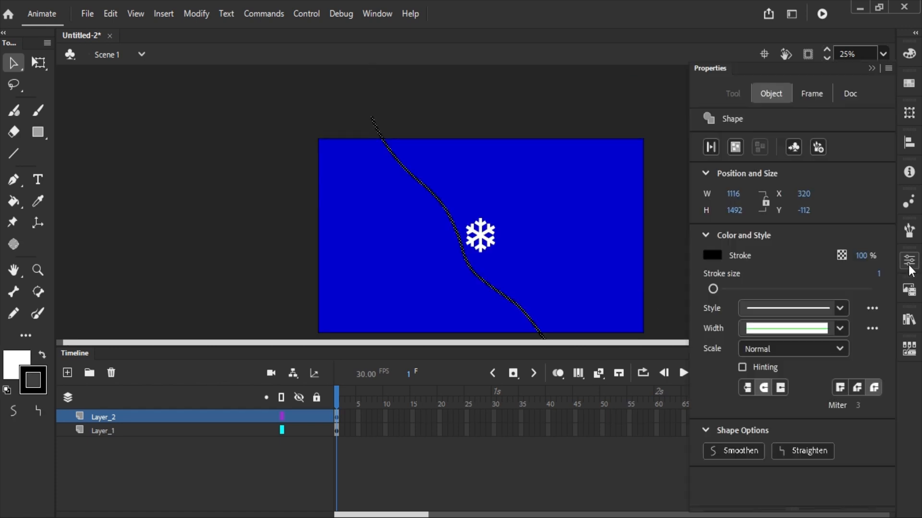
pyautogui.click(739, 451)
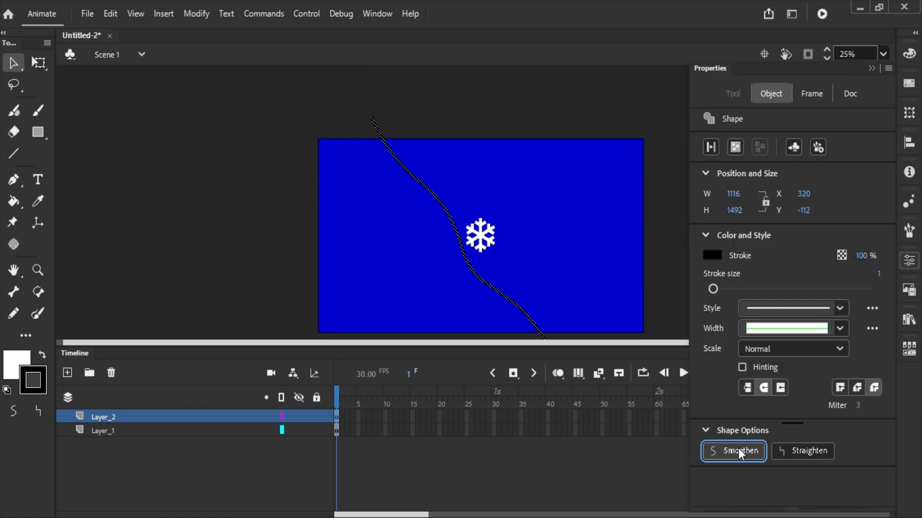
pyautogui.click(510, 110)
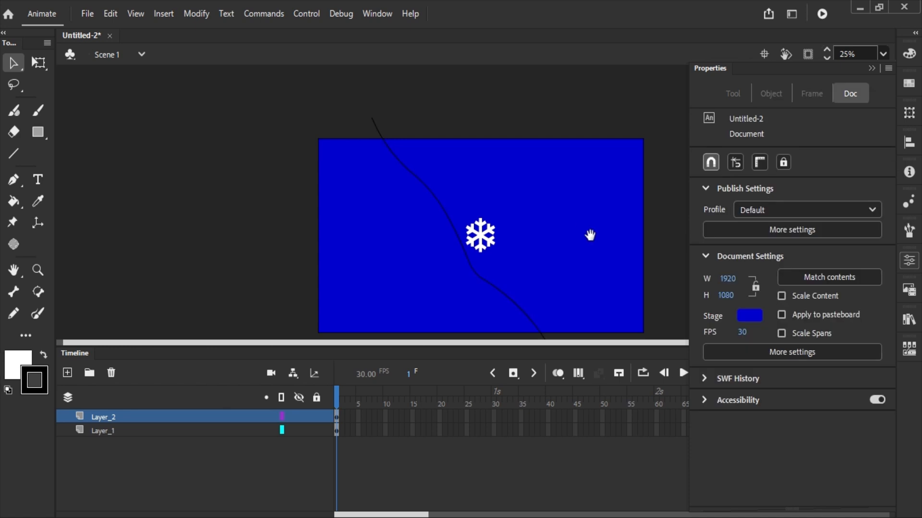
# Reshape the path into a softer wave and pull its upper end farther above the stage's upper edge
pyautogui.scroll(-3, 414, 200)
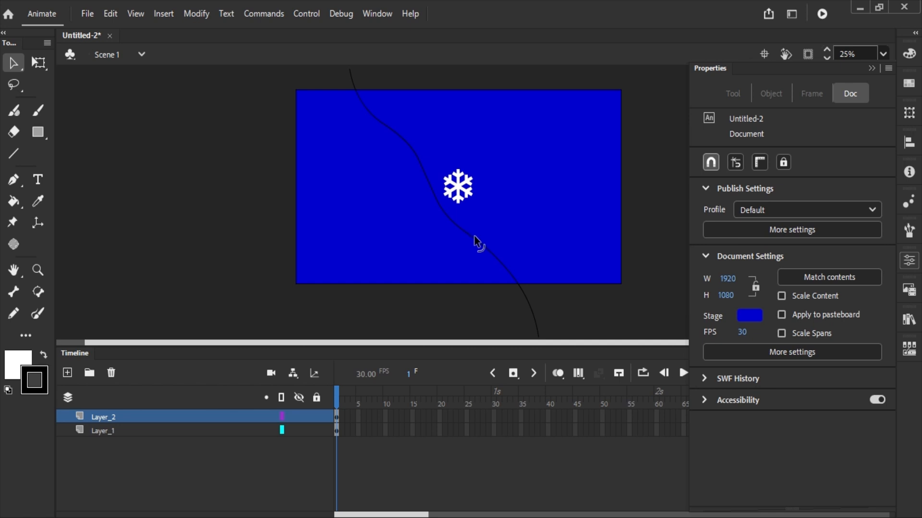
pyautogui.scroll(5, 508, 254)
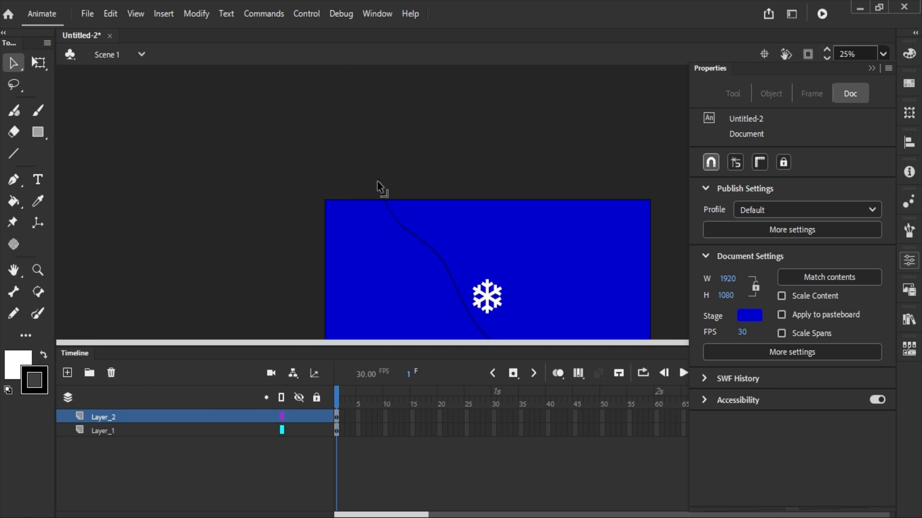
pyautogui.moveTo(384, 200); pyautogui.dragTo(377, 166)
pyautogui.scroll(-1, 560, 288)
# Turn Layer_2, which holds the wavy path, into a guide layer
pyautogui.click(159, 418)
pyautogui.rightClick(160, 419)
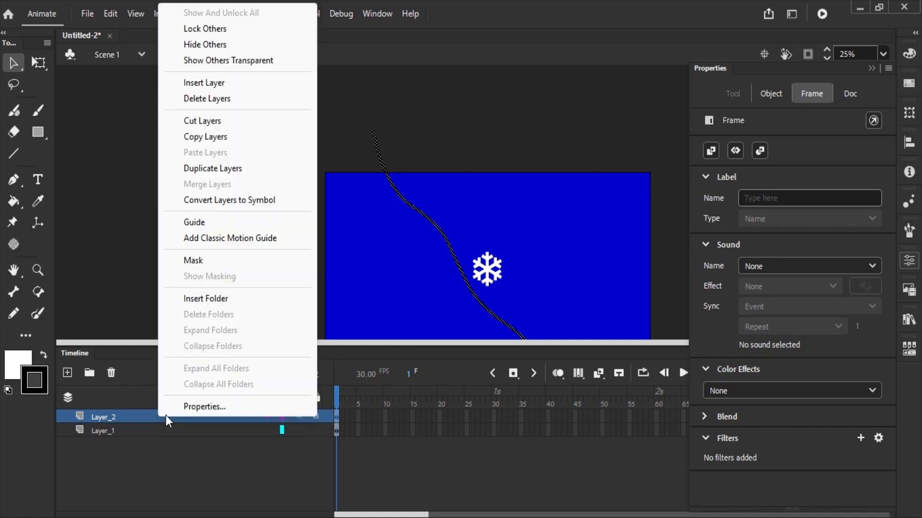
pyautogui.click(212, 223)
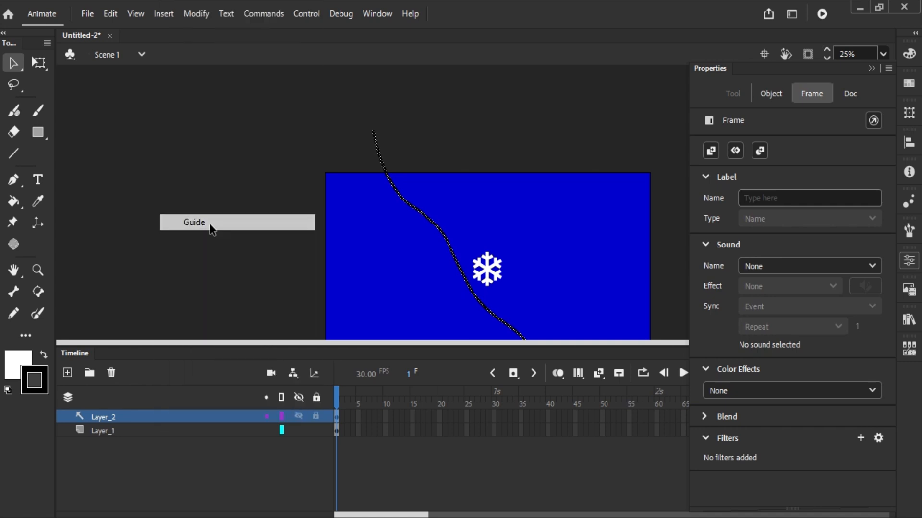
# Move the snowflake symbol on Layer_1 to the upper end of the path, above the stage
pyautogui.click(190, 432)
pyautogui.click(502, 280)
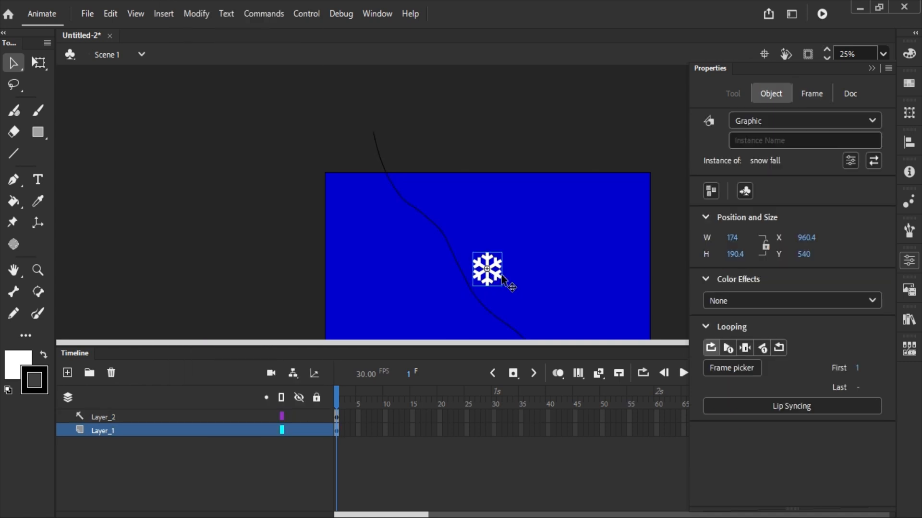
pyautogui.moveTo(494, 282); pyautogui.dragTo(382, 154)
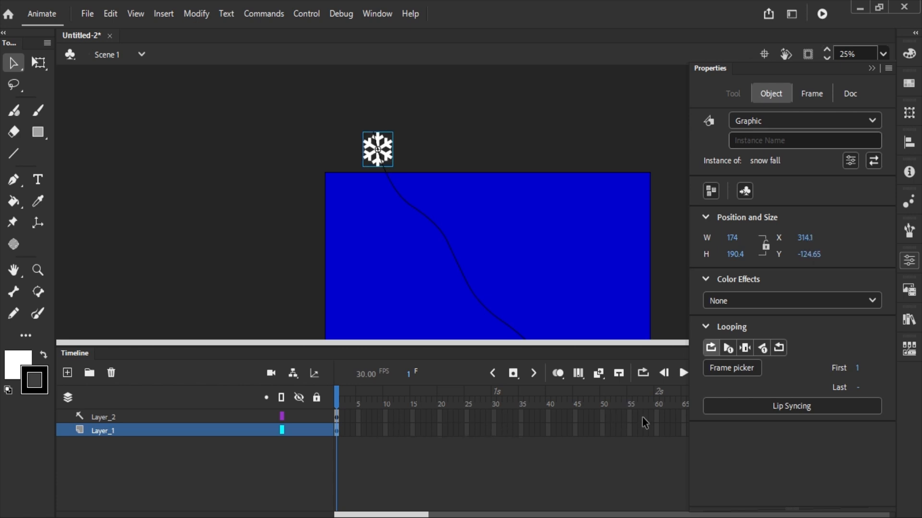
# Extend the frames of both Layer_1 and Layer_2 to frame 60
pyautogui.moveTo(655, 415); pyautogui.dragTo(653, 435)
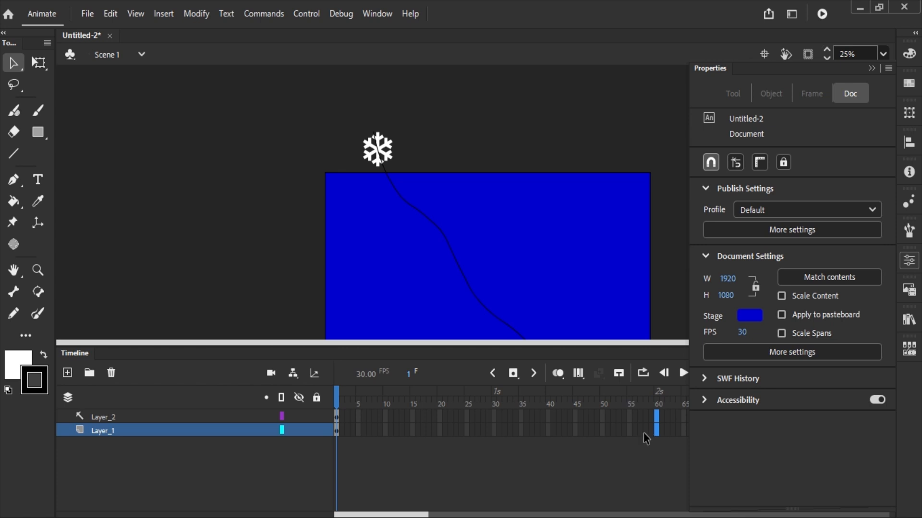
pyautogui.press('F5')
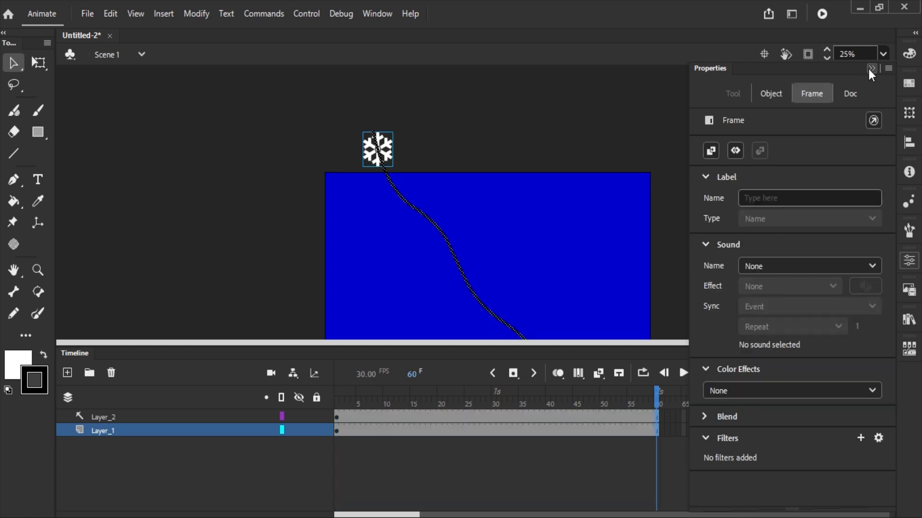
pyautogui.click(870, 68)
pyautogui.click(689, 461)
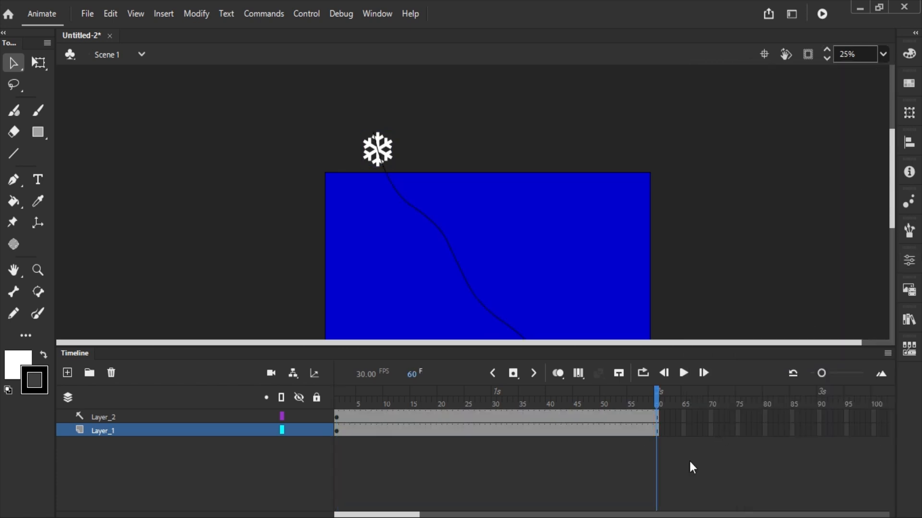
# Insert a keyframe at frame 60 of Layer_1 and create a classic tween across the layer's frames
pyautogui.click(655, 432)
pyautogui.rightClick(559, 429)
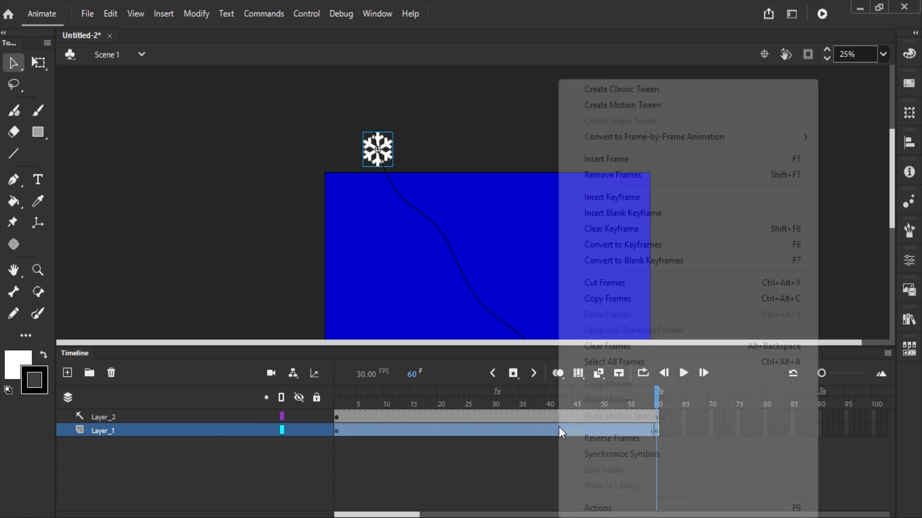
pyautogui.click(627, 92)
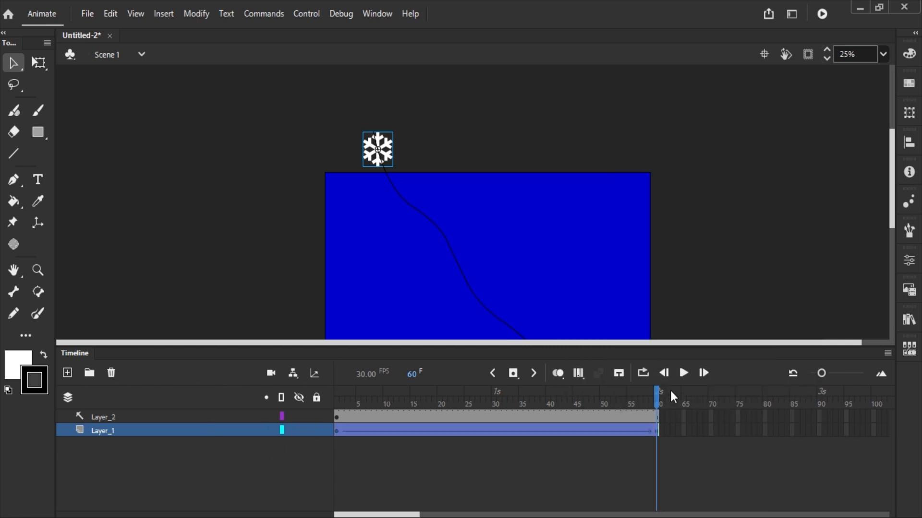
# Enable Sync symbols for the classic tween on Layer_1 and move the playhead to frame 56
pyautogui.click(656, 430)
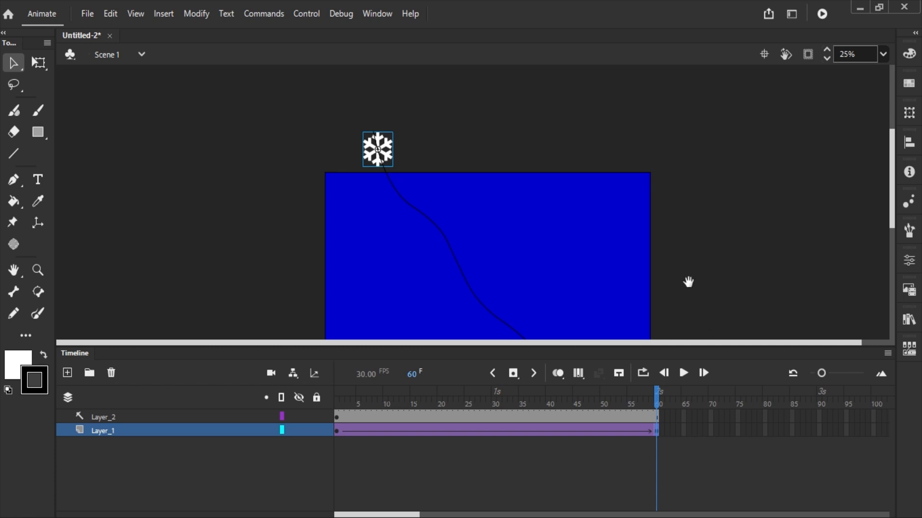
pyautogui.moveTo(690, 289); pyautogui.dragTo(680, 239)
pyautogui.click(601, 474)
pyautogui.moveTo(646, 431); pyautogui.dragTo(655, 430)
pyautogui.click(904, 261)
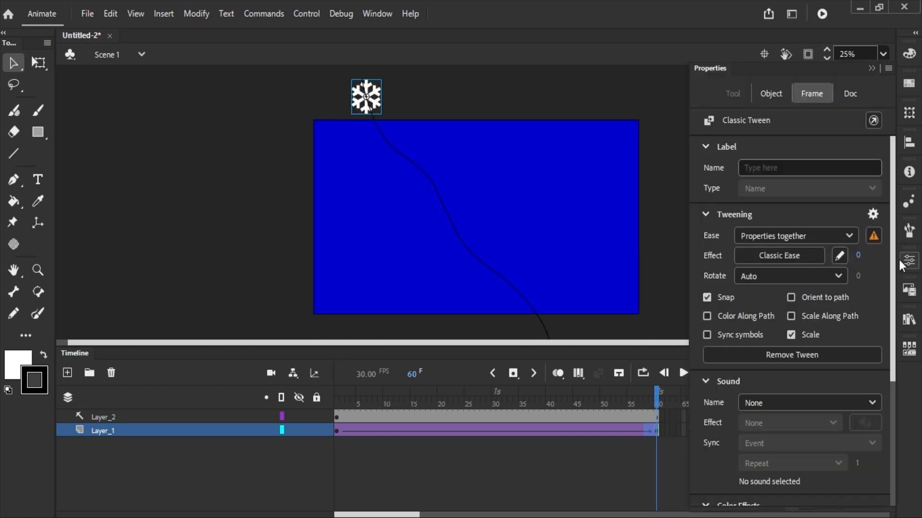
pyautogui.click(723, 339)
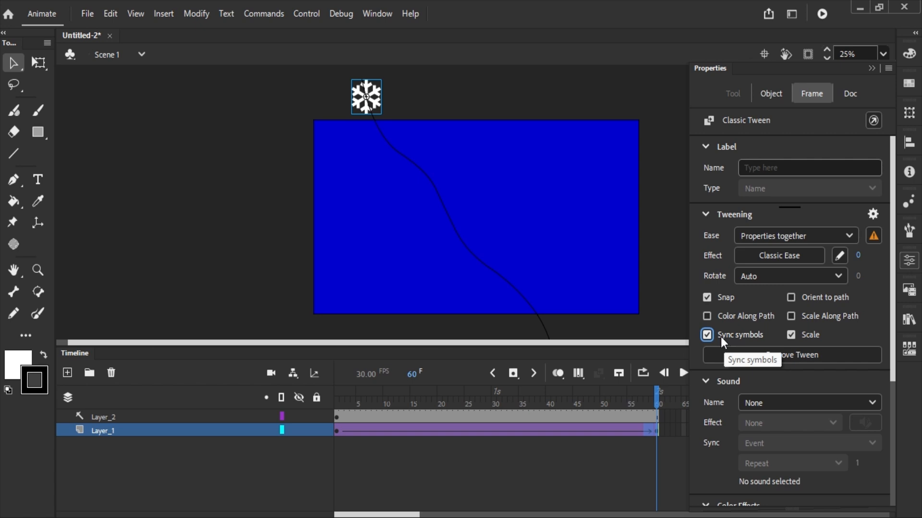
pyautogui.click(634, 401)
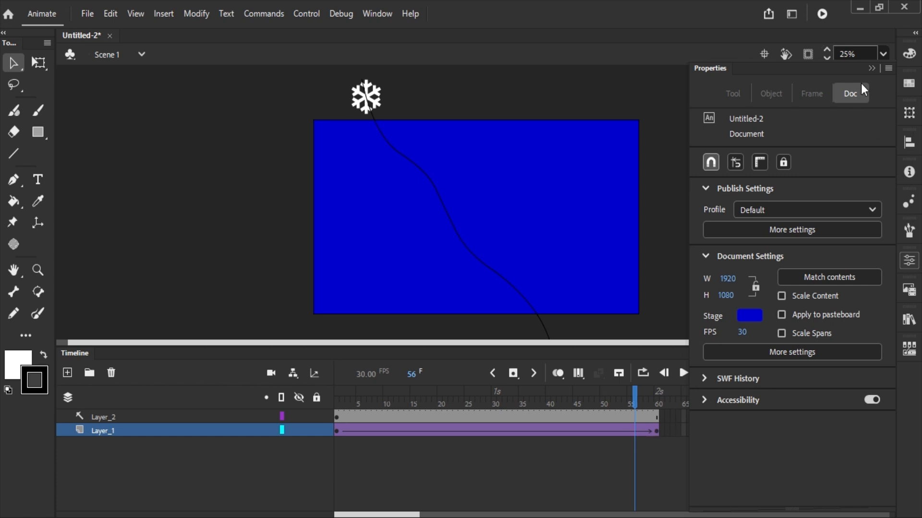
pyautogui.click(872, 69)
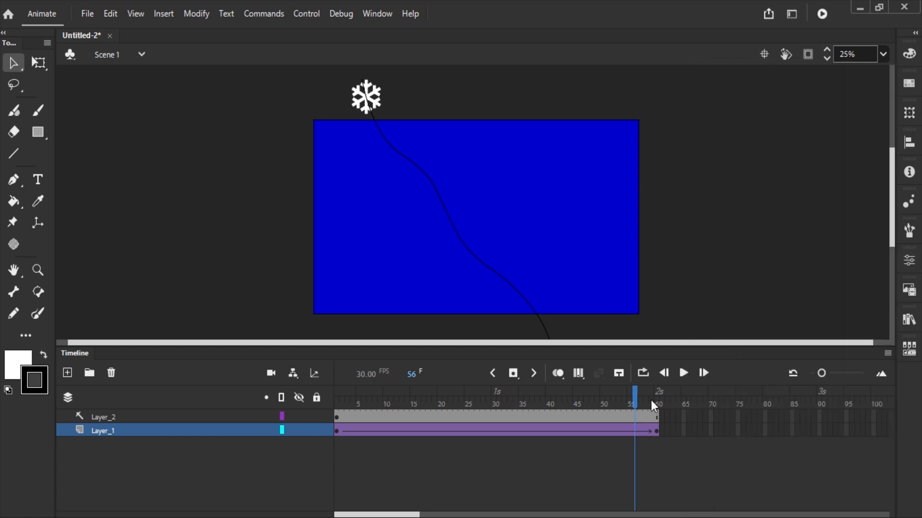
# At frame 60, move the snowflake along the path to near its lower end, below the stage
pyautogui.moveTo(652, 401)
pyautogui.mouseDown()
pyautogui.moveTo(629, 403)
pyautogui.moveTo(658, 404)
pyautogui.mouseUp()
pyautogui.moveTo(375, 96); pyautogui.dragTo(375, 103)
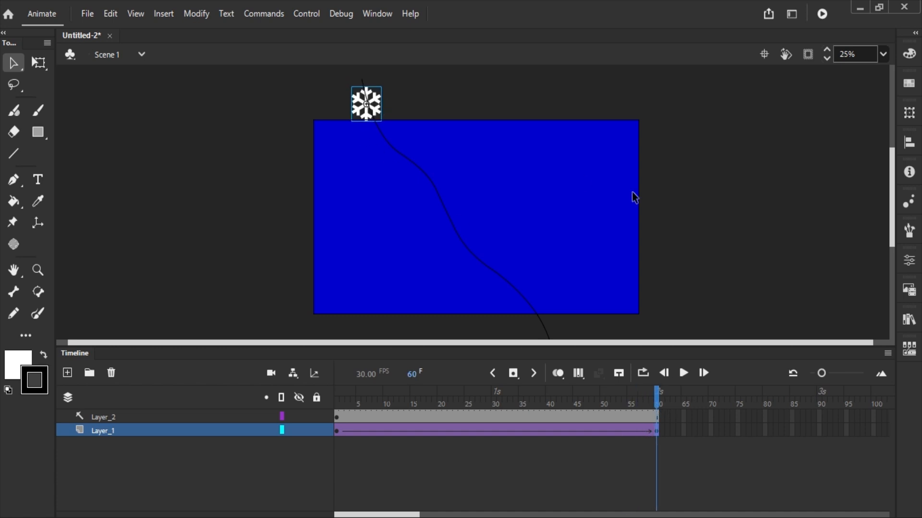
pyautogui.hotkey('shift', 'Down')
pyautogui.hotkey('shift', 'Down')
pyautogui.hotkey('shift', 'Right')
pyautogui.hotkey('shift', 'Right')
pyautogui.hotkey('shift', 'Right')
pyautogui.hotkey('shift', 'Down')
pyautogui.hotkey('shift', 'Down')
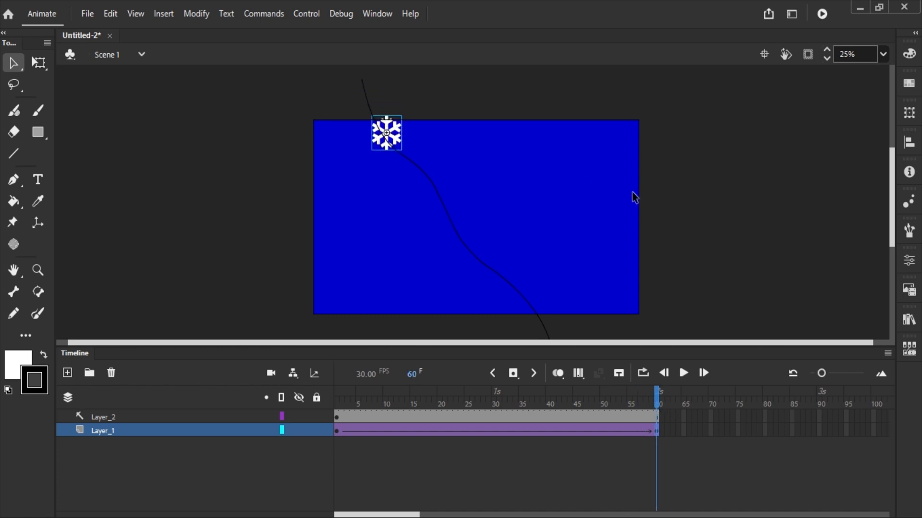
pyautogui.hotkey('shift', 'Down')
pyautogui.hotkey('shift', 'Down')
pyautogui.hotkey('shift', 'Down')
pyautogui.hotkey('shift', 'Down')
pyautogui.hotkey('shift', 'Down')
pyautogui.hotkey('shift', 'Down')
pyautogui.hotkey('shift', 'Down')
pyautogui.hotkey('shift', 'Down')
pyautogui.hotkey('shift', 'Right')
pyautogui.hotkey('shift', 'Right')
pyautogui.hotkey('shift', 'Right')
pyautogui.hotkey('shift', 'Right')
pyautogui.hotkey('shift', 'Right')
pyautogui.hotkey('shift', 'Right')
pyautogui.hotkey('shift', 'Right')
pyautogui.hotkey('shift', 'Right')
pyautogui.hotkey('shift', 'Right')
pyautogui.hotkey('shift', 'Right')
pyautogui.hotkey('shift', 'Right')
pyautogui.hotkey('shift', 'Right')
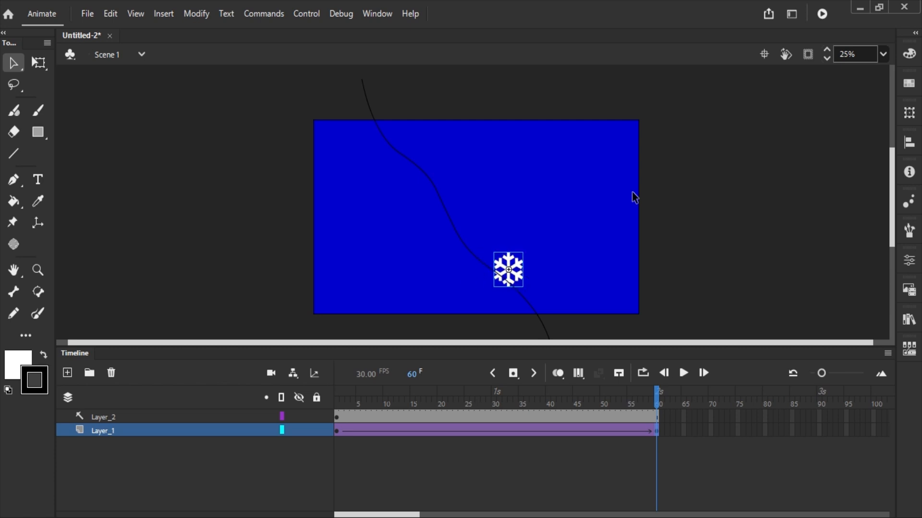
pyautogui.hotkey('shift', 'Down')
pyautogui.hotkey('shift', 'Down')
pyautogui.hotkey('shift', 'Down')
pyautogui.hotkey('shift', 'Right')
pyautogui.hotkey('shift', 'Right')
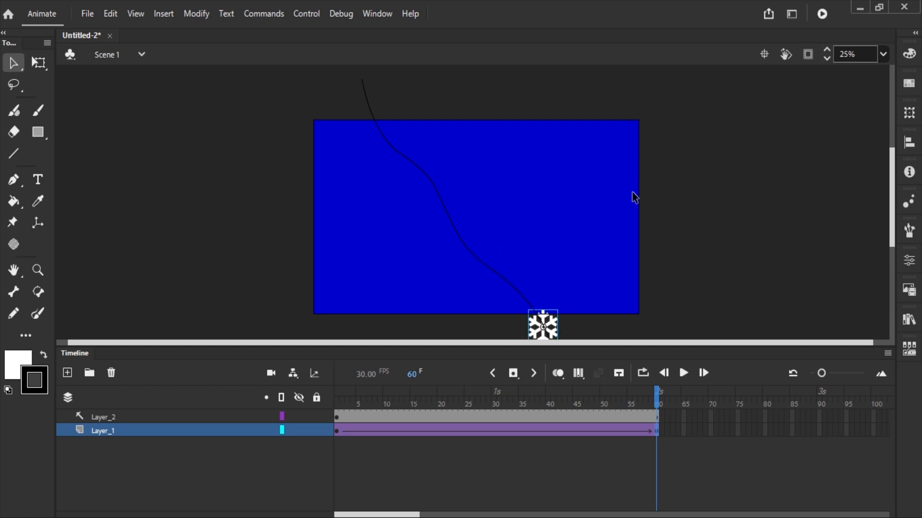
pyautogui.hotkey('shift', 'Right')
pyautogui.hotkey('shift', 'Left')
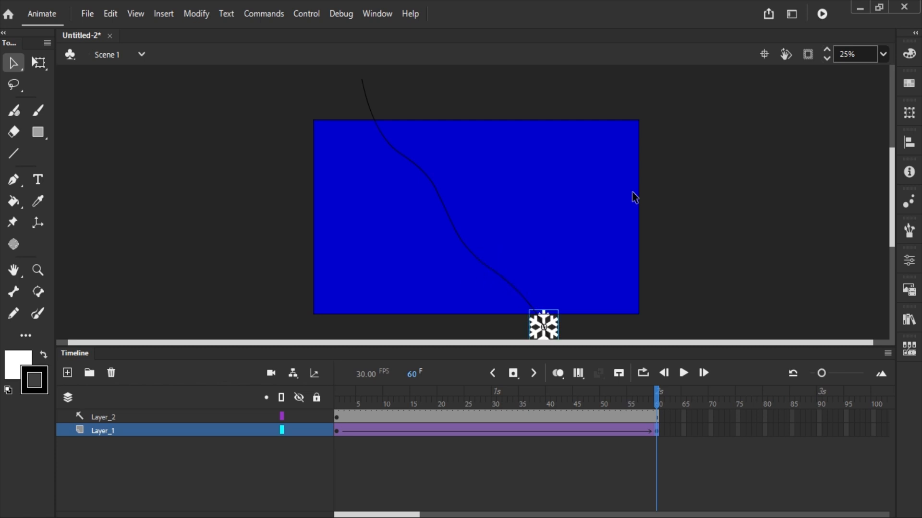
pyautogui.scroll(-3, 620, 184)
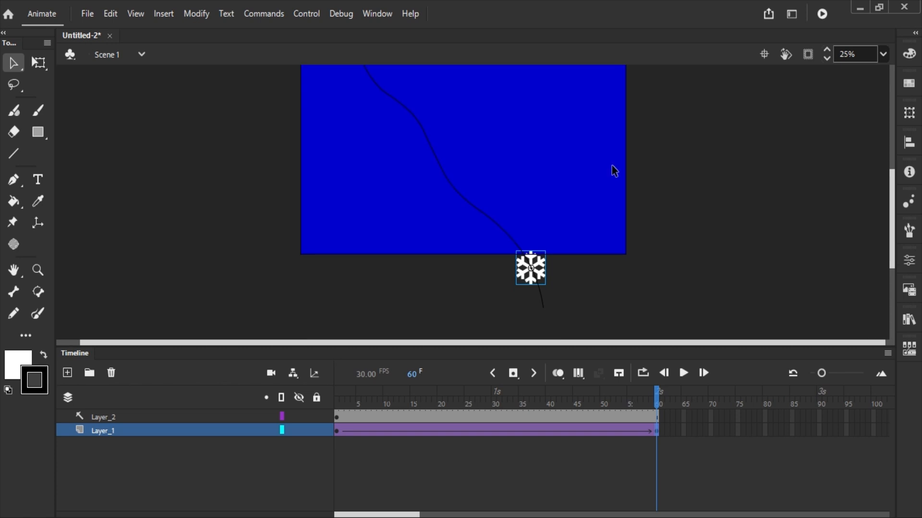
pyautogui.hotkey('shift', 'Down')
pyautogui.hotkey('shift', 'Down')
pyautogui.hotkey('shift', 'Down')
pyautogui.hotkey('shift', 'Down')
pyautogui.hotkey('shift', 'Down')
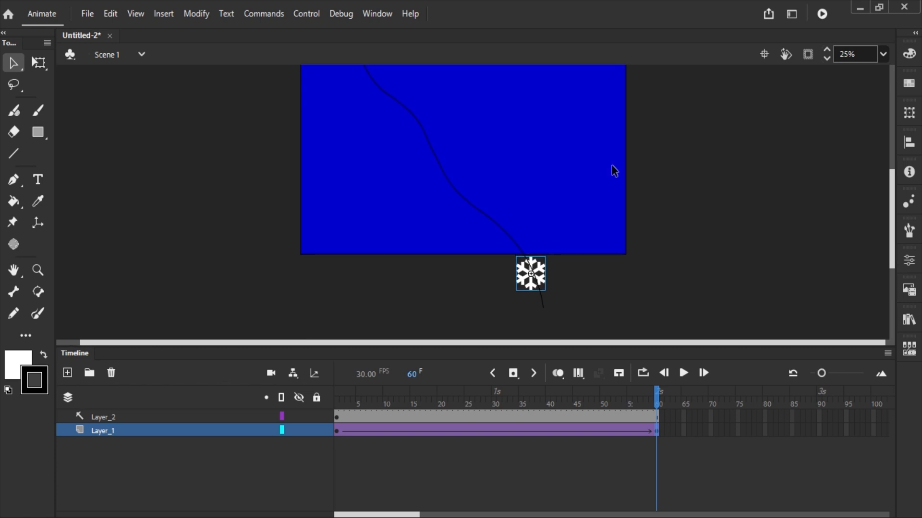
pyautogui.hotkey('shift', 'Down')
pyautogui.hotkey('shift', 'Right')
pyautogui.hotkey('shift', 'Right')
pyautogui.hotkey('shift', 'Right')
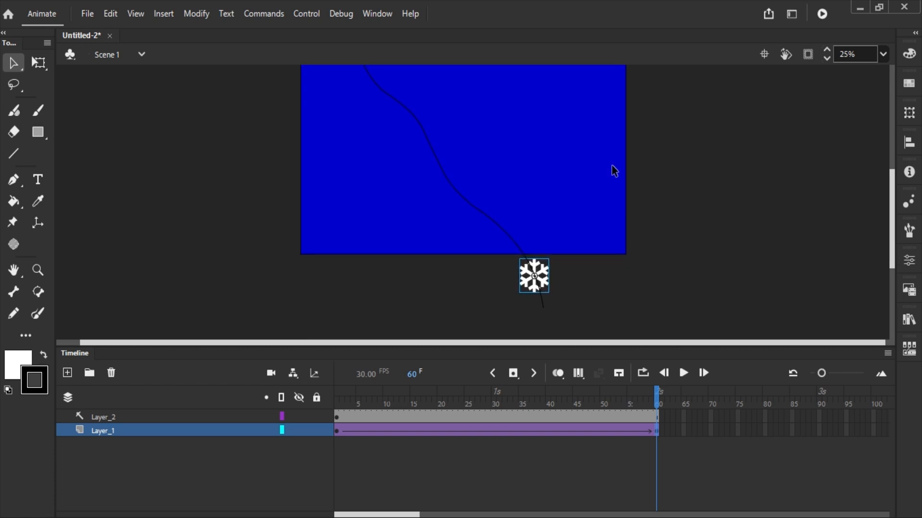
# Return to frame 1 and nest Layer_1 under the Layer_2 guide
pyautogui.moveTo(429, 400); pyautogui.dragTo(323, 416)
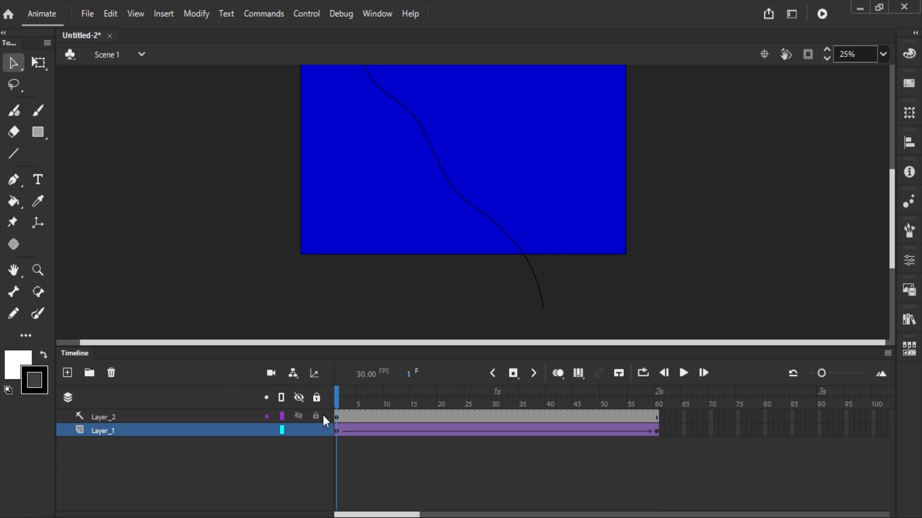
pyautogui.moveTo(119, 434); pyautogui.dragTo(126, 422)
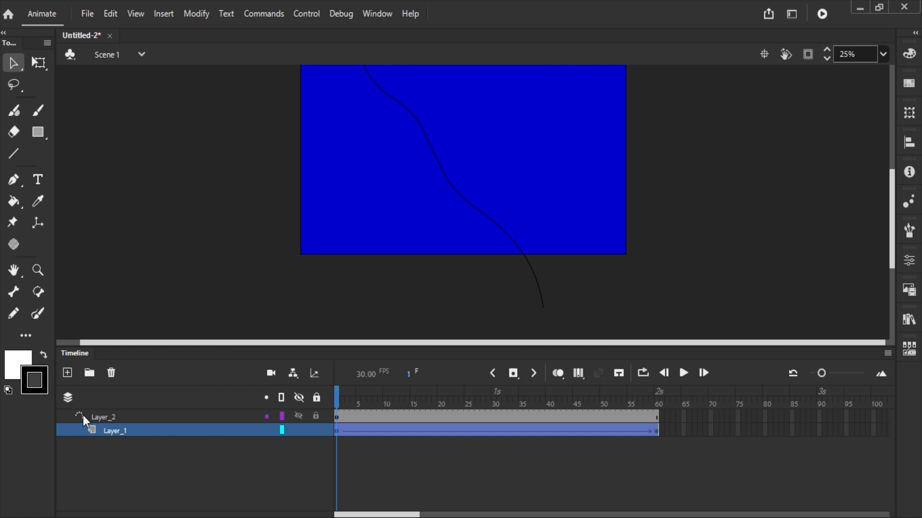
# At frame 1, slide the snowflake down along the guide path and back up to its upper end above the stage
pyautogui.scroll(3, 377, 192)
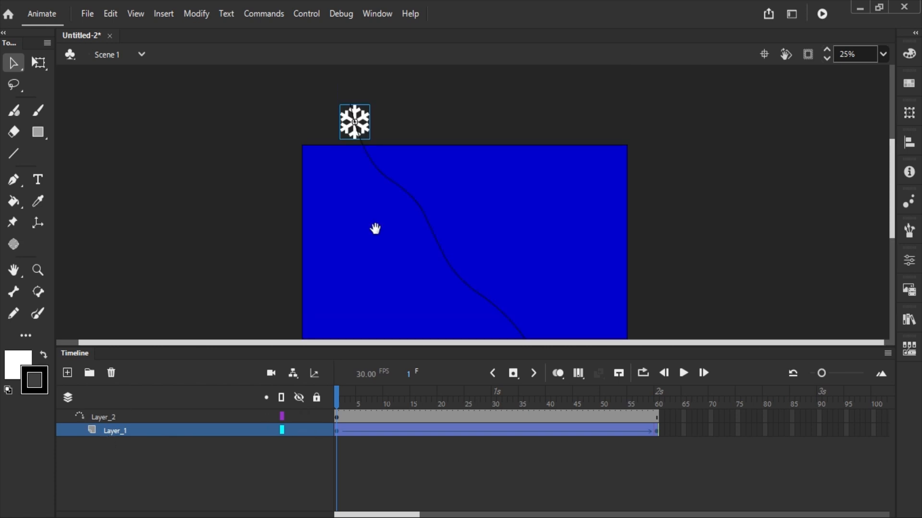
pyautogui.scroll(-1, 519, 203)
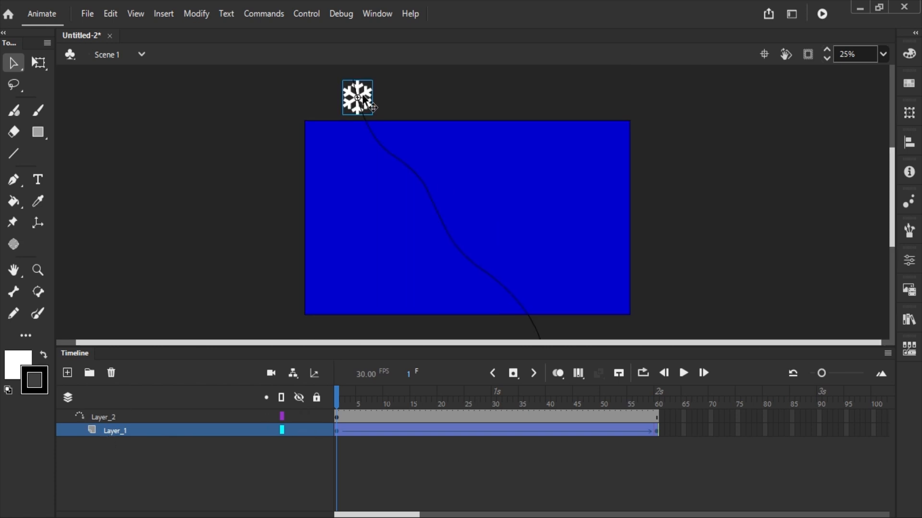
pyautogui.moveTo(366, 98); pyautogui.dragTo(363, 100)
pyautogui.hotkey('shift', 'Down')
pyautogui.hotkey('shift', 'Down')
pyautogui.hotkey('shift', 'Down')
pyautogui.hotkey('shift', 'Down')
pyautogui.hotkey('shift', 'Down')
pyautogui.hotkey('shift', 'Down')
pyautogui.hotkey('shift', 'Down')
pyautogui.hotkey('shift', 'Down')
pyautogui.hotkey('shift', 'Down')
pyautogui.hotkey('shift', 'Down')
pyautogui.hotkey('shift', 'Down')
pyautogui.hotkey('shift', 'Down')
pyautogui.hotkey('shift', 'Down')
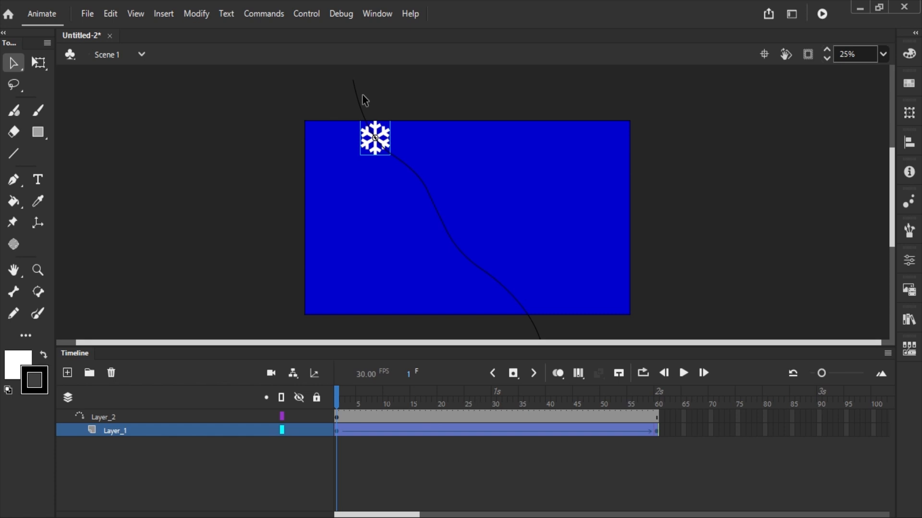
pyautogui.hotkey('shift', 'Up')
pyautogui.hotkey('shift', 'Up')
pyautogui.hotkey('shift', 'Up')
pyautogui.hotkey('shift', 'Up')
pyautogui.hotkey('shift', 'Up')
pyautogui.hotkey('shift', 'Up')
pyautogui.hotkey('shift', 'Up')
pyautogui.hotkey('shift', 'Up')
pyautogui.hotkey('shift', 'Up')
pyautogui.hotkey('shift', 'Up')
pyautogui.hotkey('shift', 'Up')
pyautogui.hotkey('shift', 'Up')
pyautogui.hotkey('shift', 'Up')
pyautogui.hotkey('shift', 'Up')
pyautogui.hotkey('shift', 'Up')
pyautogui.hotkey('shift', 'Up')
pyautogui.hotkey('shift', 'Up')
pyautogui.hotkey('shift', 'Up')
pyautogui.hotkey('shift', 'Up')
pyautogui.hotkey('shift', 'Up')
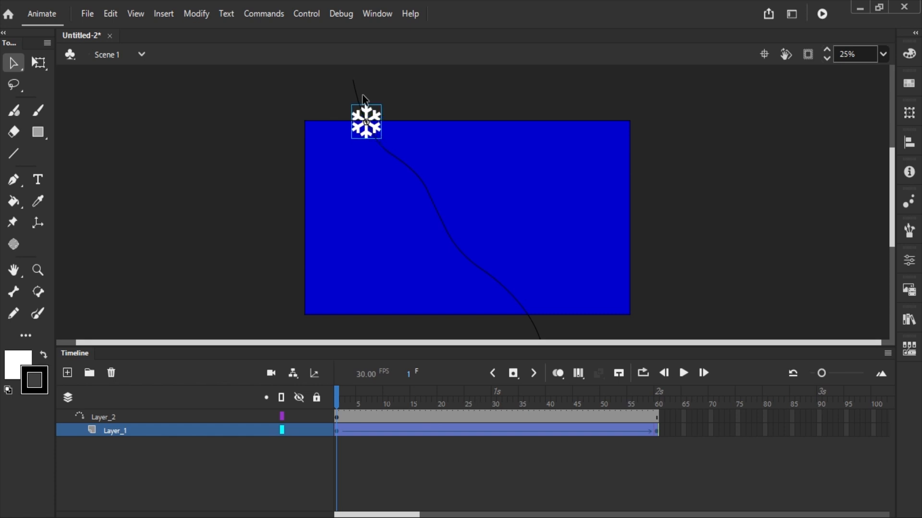
pyautogui.hotkey('shift', 'Up')
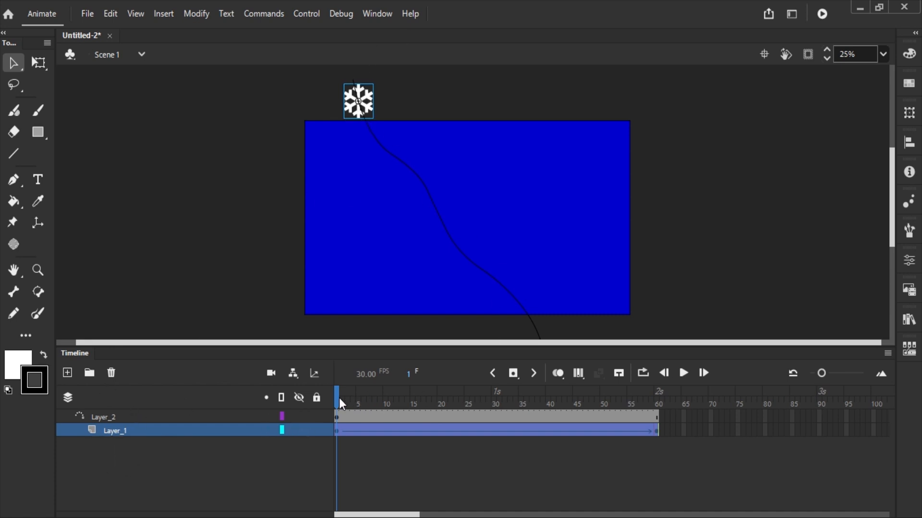
# Preview the snowflake's motion along the guide path and return to frame 1
pyautogui.moveTo(338, 399)
pyautogui.mouseDown()
pyautogui.moveTo(662, 434)
pyautogui.moveTo(436, 403)
pyautogui.moveTo(336, 402)
pyautogui.mouseUp()
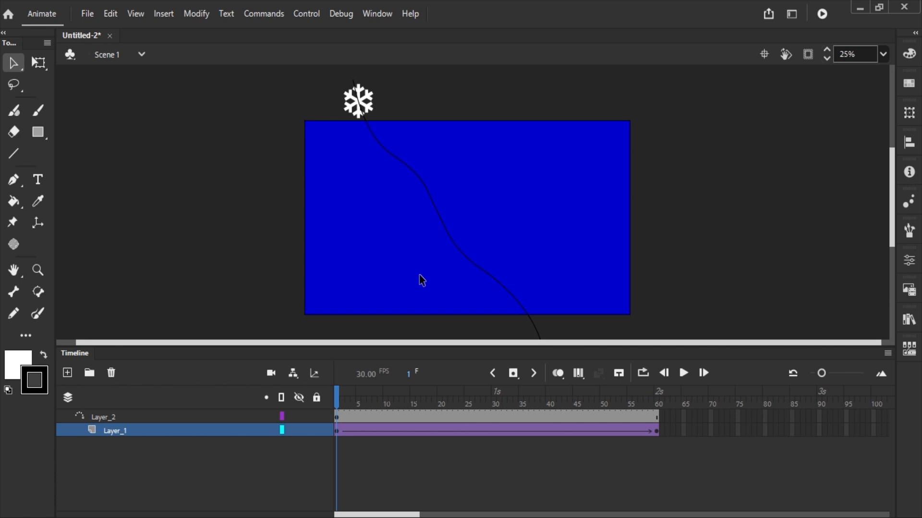
pyautogui.moveTo(360, 403); pyautogui.dragTo(335, 408)
# Open the snow fall symbol for editing and convert the snowflake inside it to a graphic symbol named "snow rotate"
pyautogui.click(369, 106)
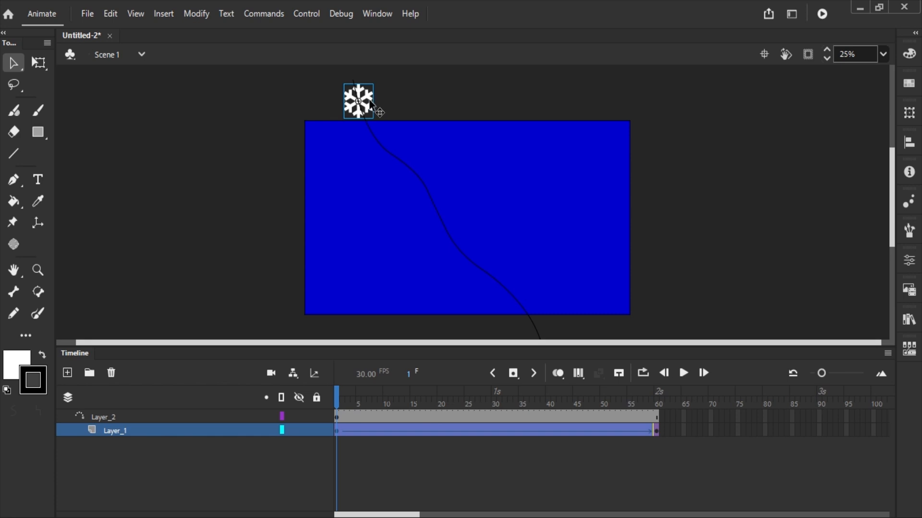
pyautogui.doubleClick(370, 103)
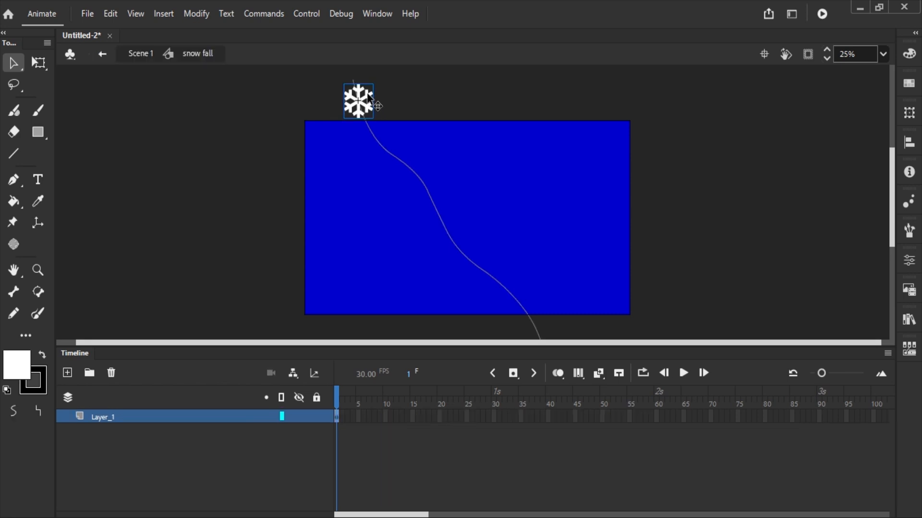
pyautogui.press('F8')
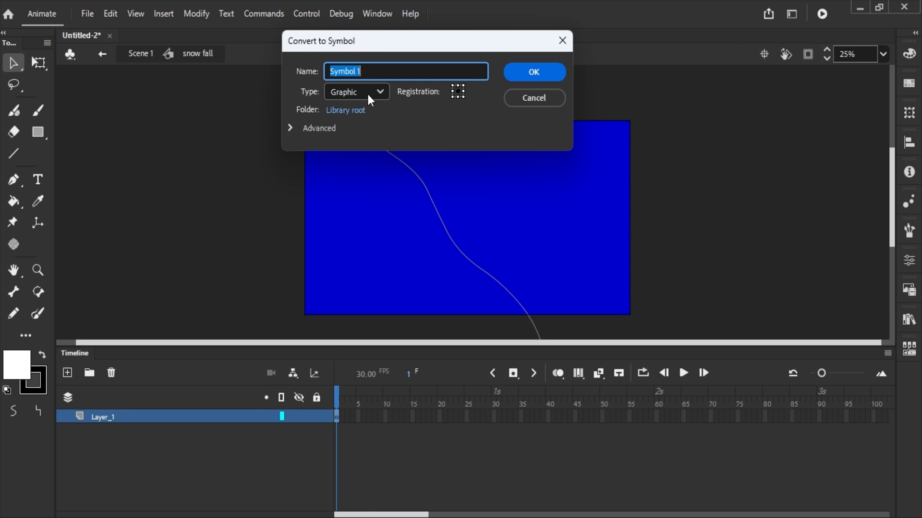
pyautogui.write('snow rotate')
pyautogui.click(528, 74)
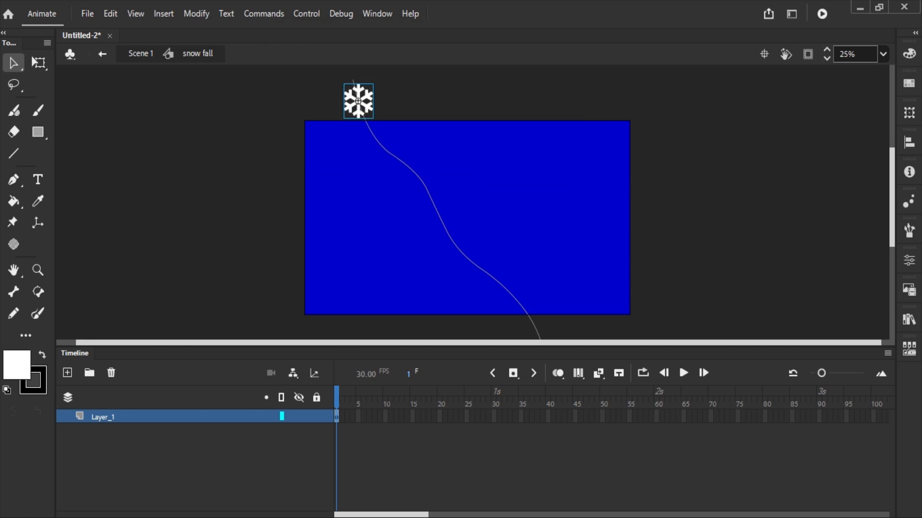
# Inside the snow fall symbol, insert a keyframe at frame 60 of Layer_1 and create a classic tween across its frames
pyautogui.click(658, 417)
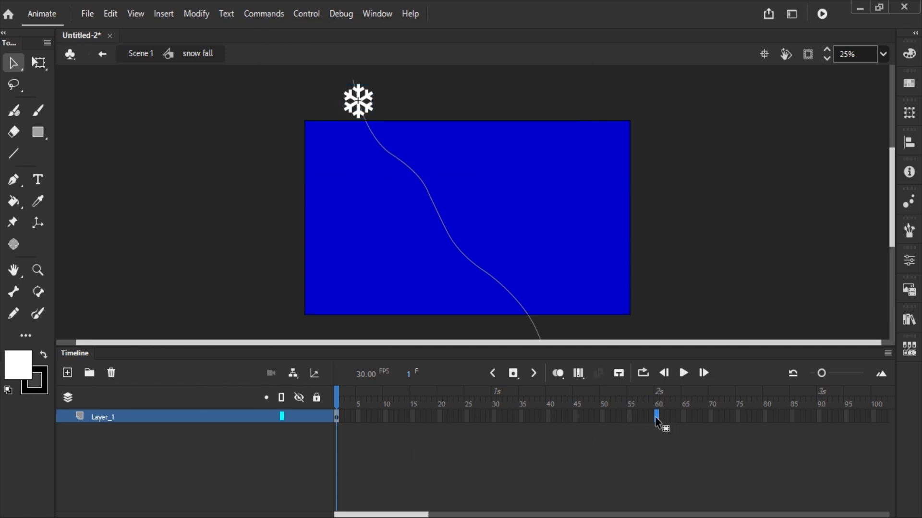
pyautogui.press('F5')
pyautogui.click(128, 422)
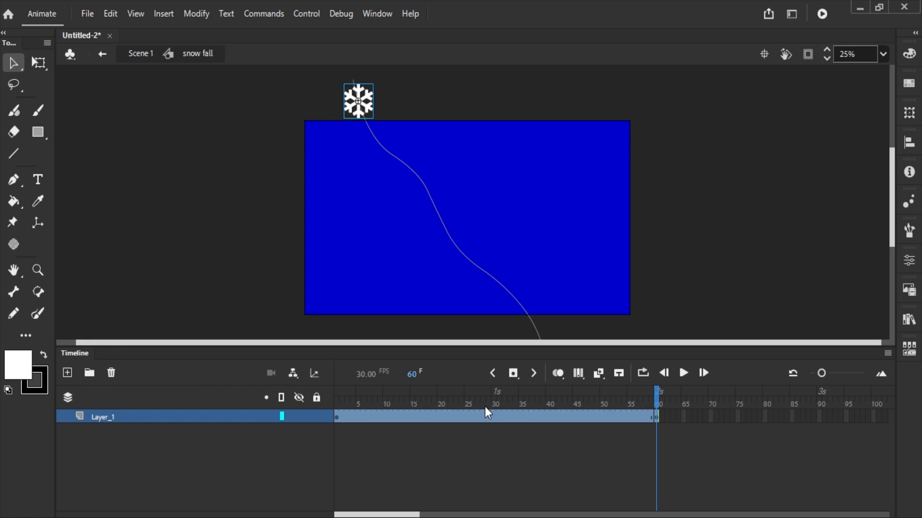
pyautogui.rightClick(465, 417)
pyautogui.click(533, 90)
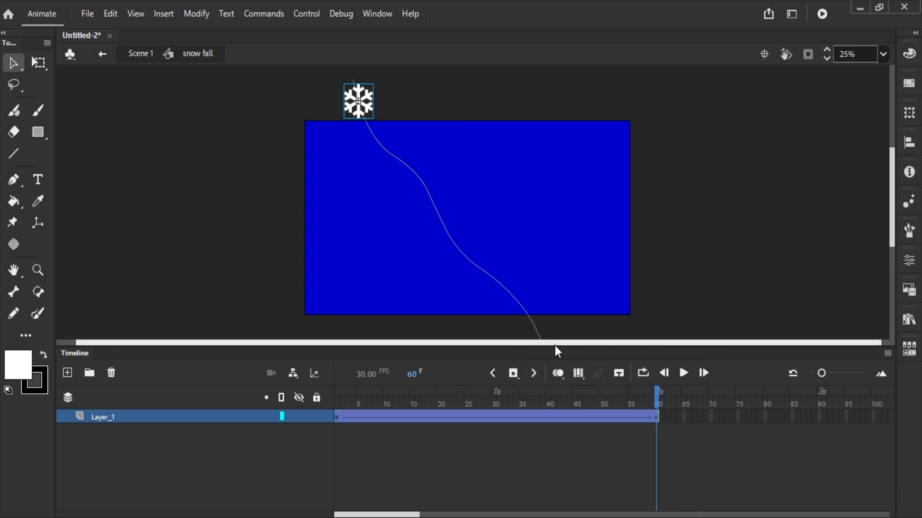
# Change the rotation option of the classic tween inside the snow fall symbol so the snowflake spins
pyautogui.click(516, 421)
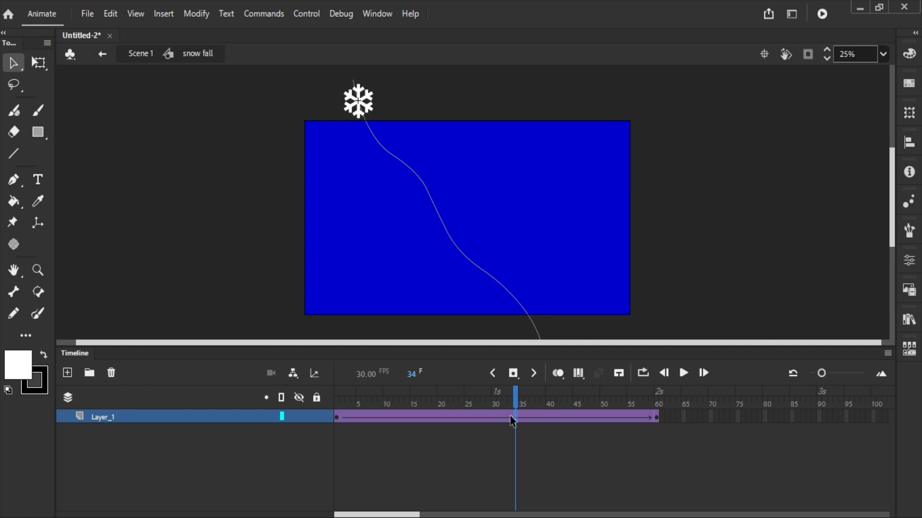
pyautogui.click(908, 260)
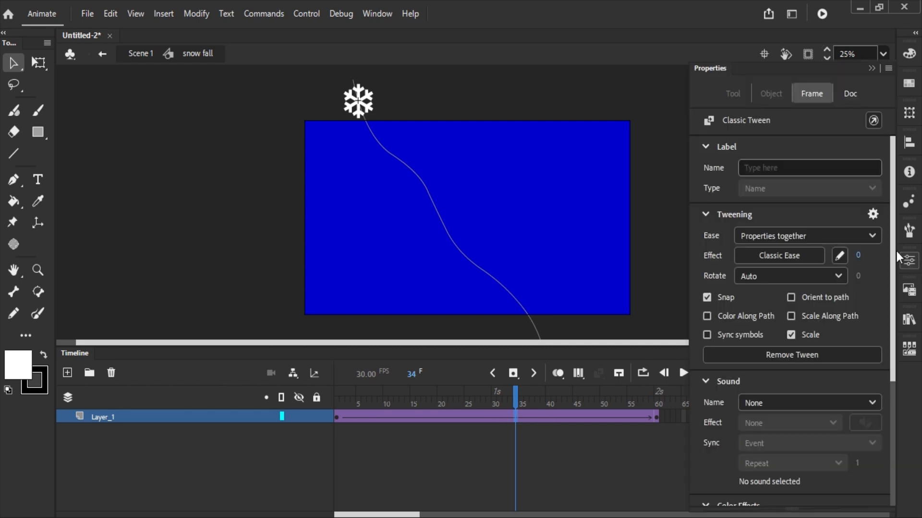
pyautogui.click(780, 281)
pyautogui.click(771, 328)
# Preview the snowflake's rotation between frames 1 and 60 of the snow fall symbol and return to frame 1
pyautogui.moveTo(337, 405); pyautogui.dragTo(324, 423)
pyautogui.press('Return')
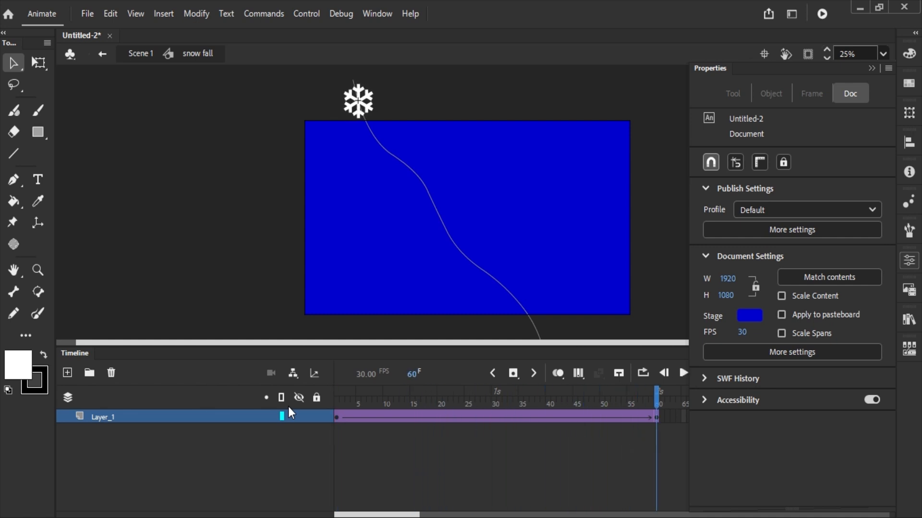
pyautogui.click(874, 70)
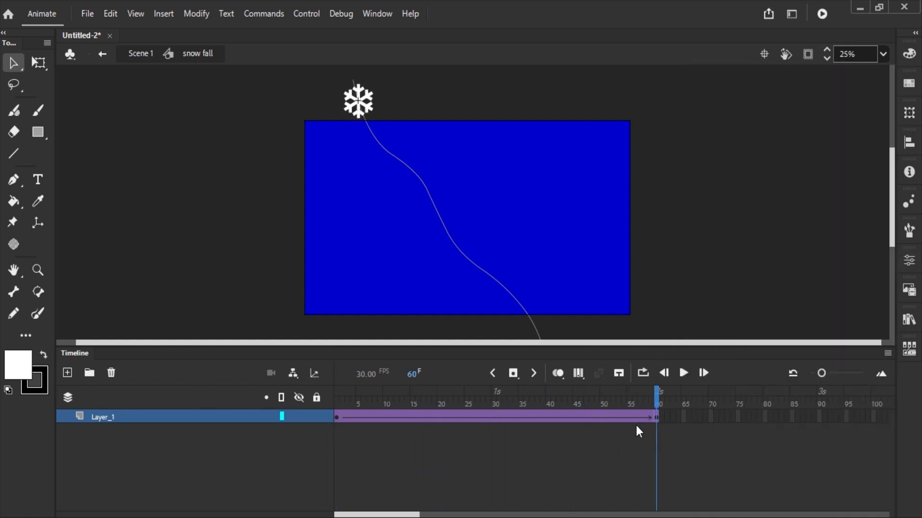
pyautogui.moveTo(352, 402); pyautogui.dragTo(327, 403)
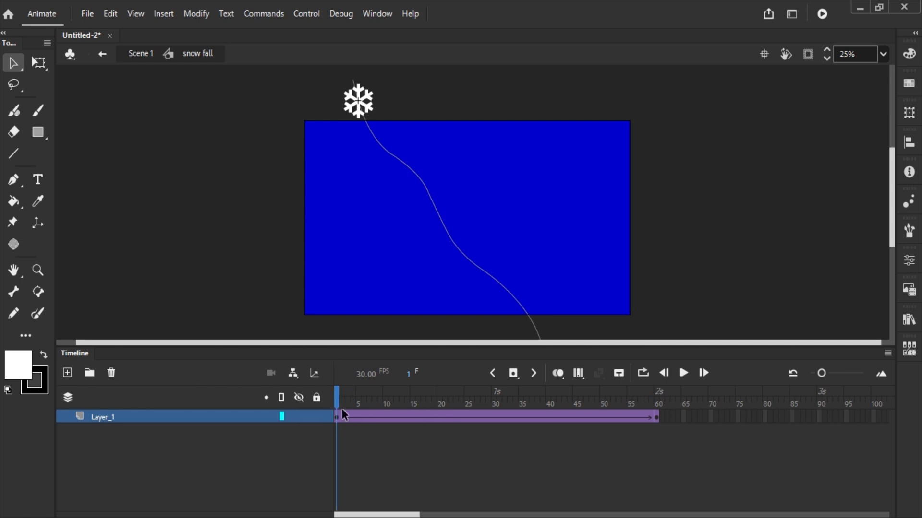
pyautogui.moveTo(335, 401); pyautogui.dragTo(656, 402)
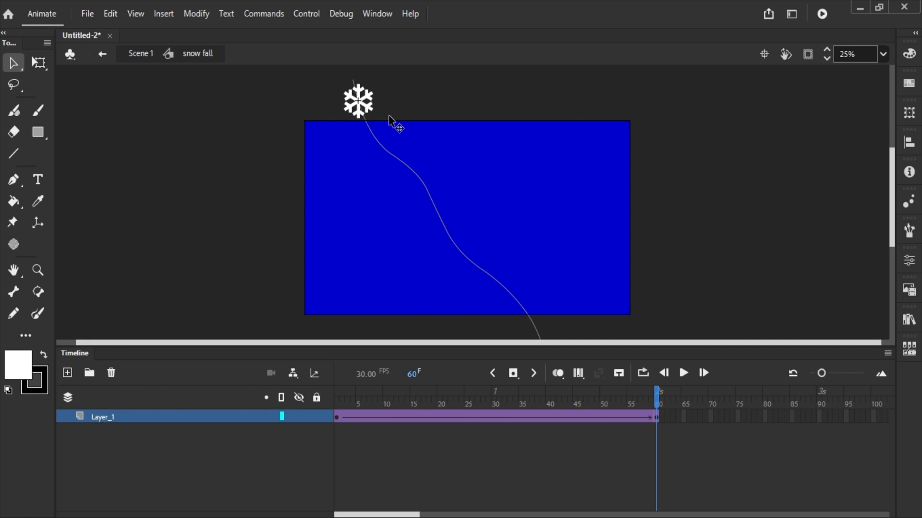
pyautogui.moveTo(347, 403); pyautogui.dragTo(658, 405)
pyautogui.moveTo(384, 405); pyautogui.dragTo(321, 408)
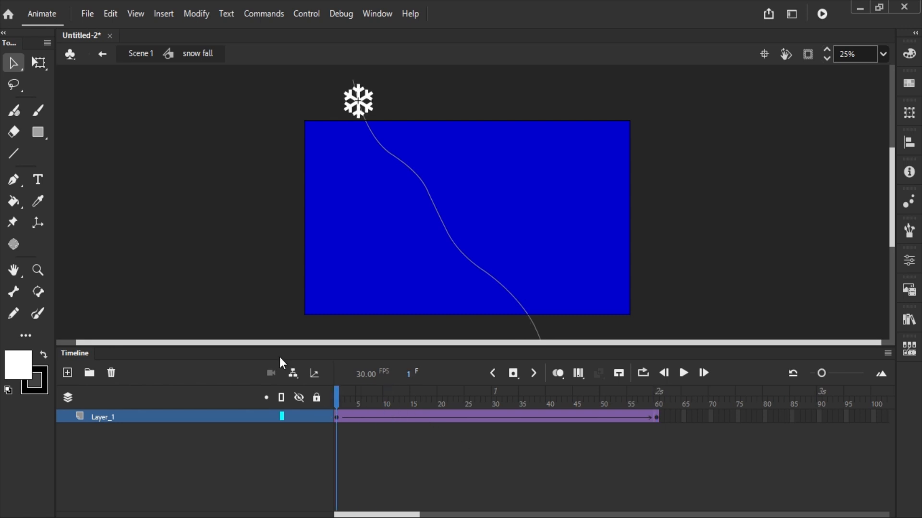
# Go back to Scene 1, play the combined fall and rotation, and return to frame 1
pyautogui.click(140, 53)
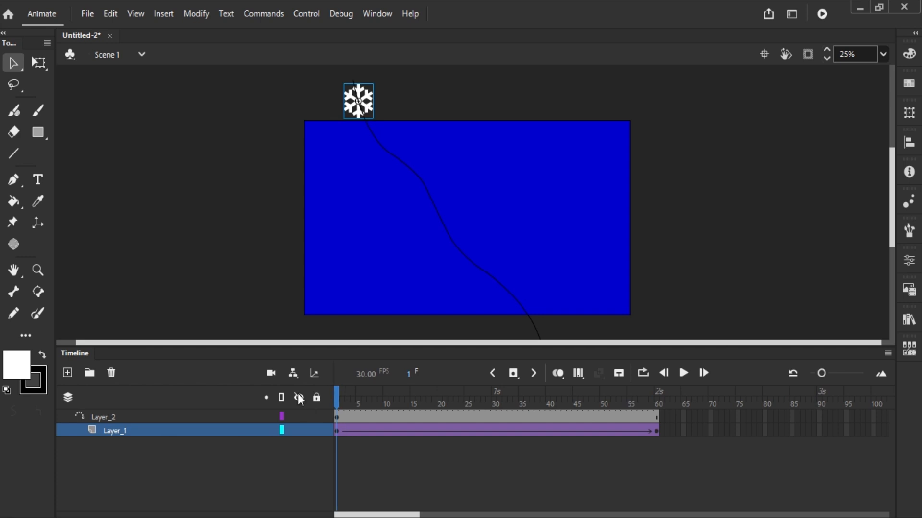
pyautogui.press('Return')
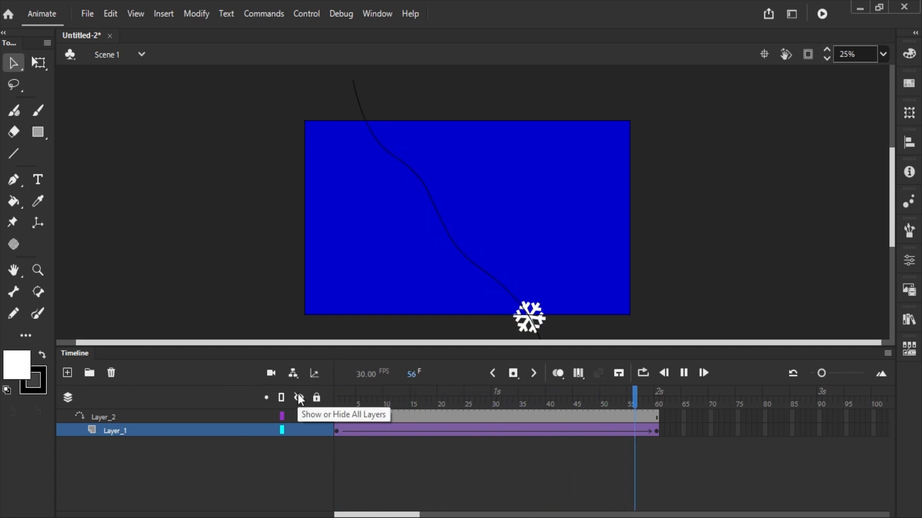
pyautogui.click(333, 405)
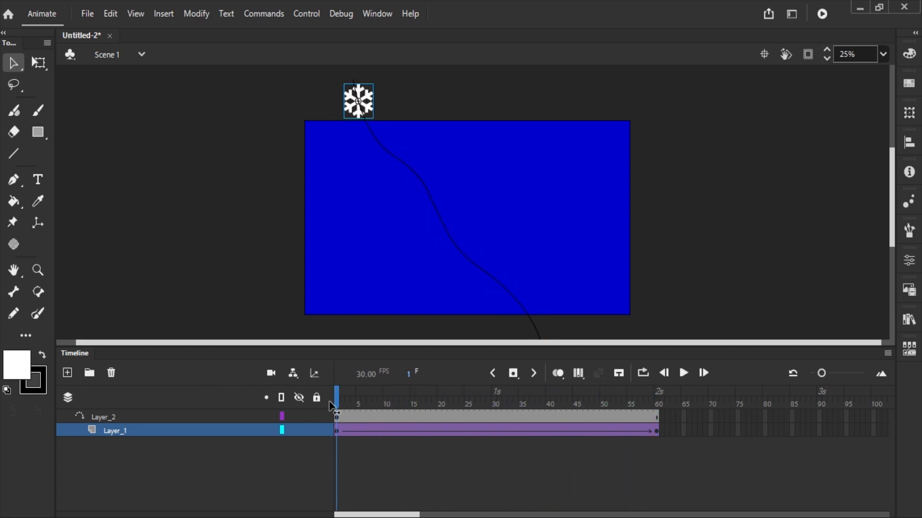
pyautogui.moveTo(332, 407); pyautogui.dragTo(321, 455)
pyautogui.press('Return')
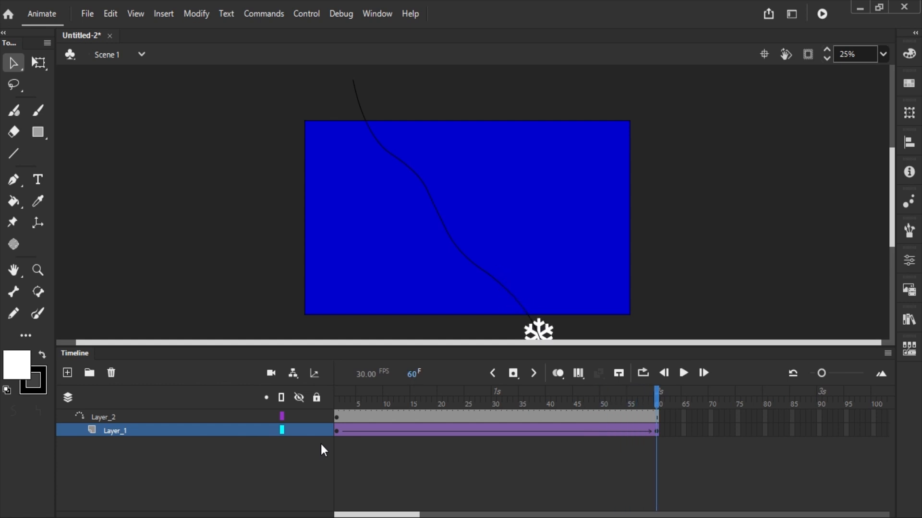
pyautogui.moveTo(369, 401); pyautogui.dragTo(333, 489)
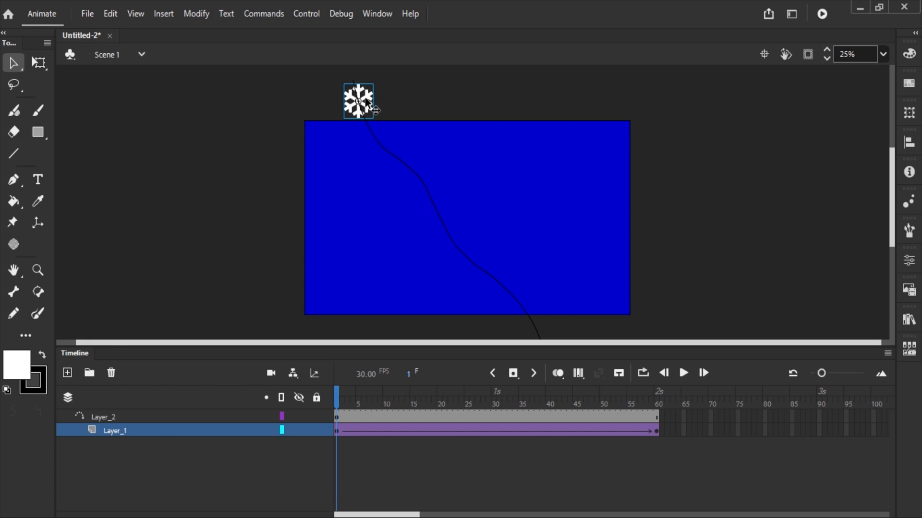
# Open the snow rotate symbol nested in snow fall and convert its snowflake into a graphic symbol named "snow twist"
pyautogui.moveTo(343, 416); pyautogui.dragTo(333, 442)
pyautogui.doubleClick(358, 111)
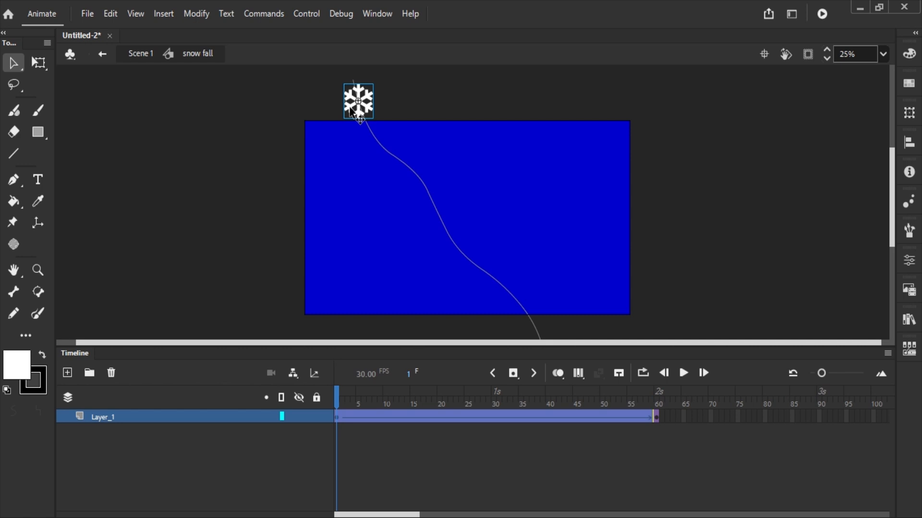
pyautogui.doubleClick(353, 111)
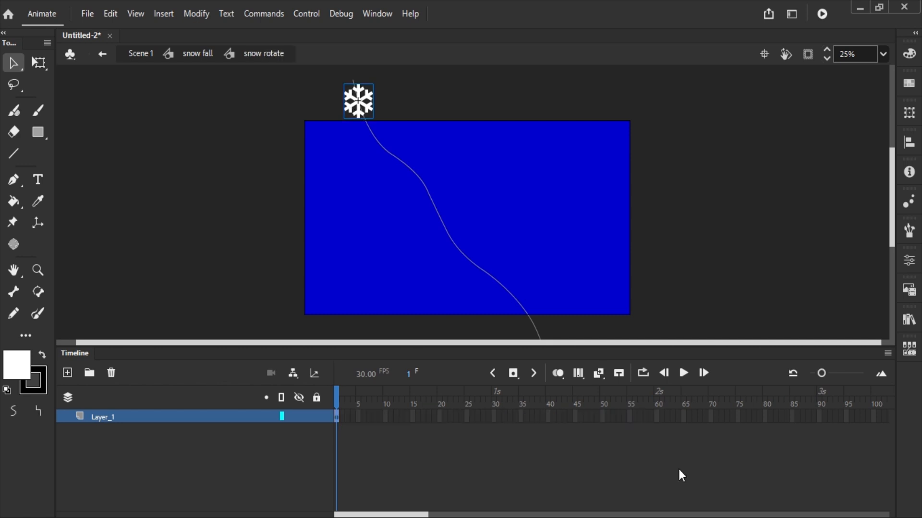
pyautogui.press('F8')
pyautogui.write('snow t')
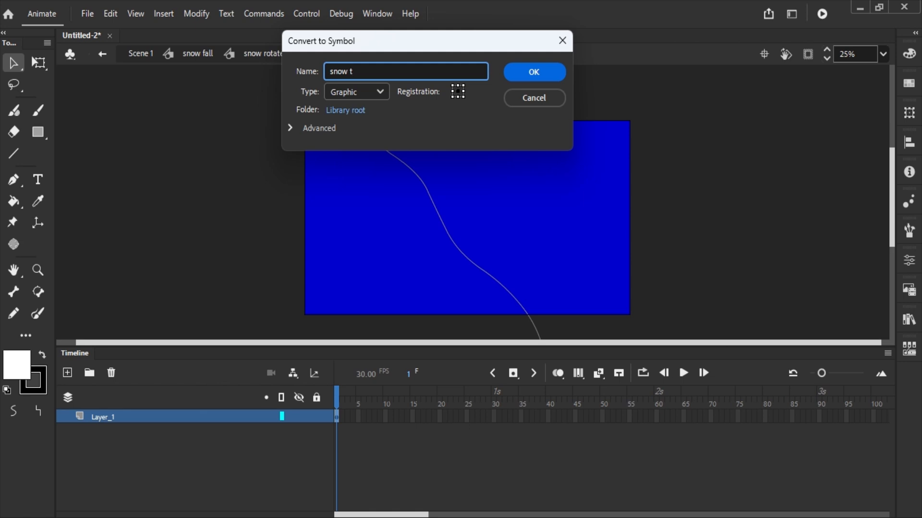
pyautogui.write('wist')
pyautogui.click(527, 72)
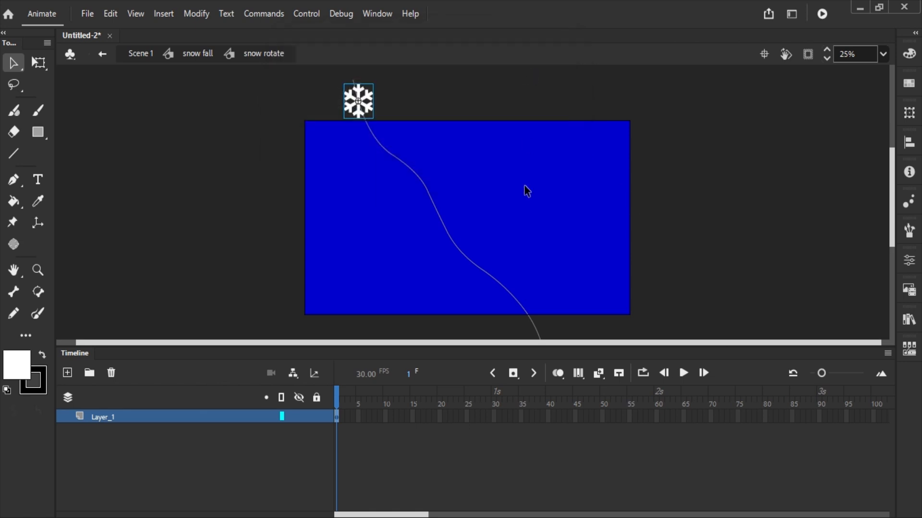
# Inside snow rotate, add a keyframe at frame 30 of Layer_1 and create a classic tween from frame 1
pyautogui.click(655, 417)
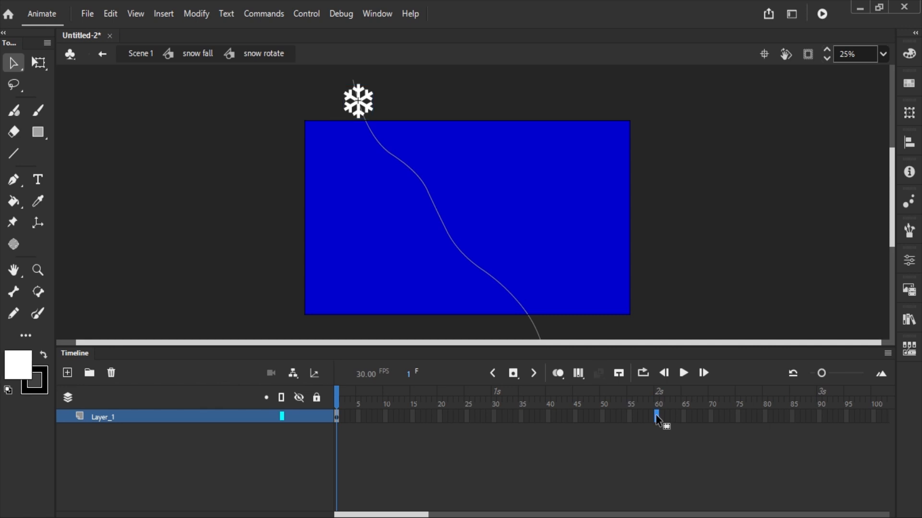
pyautogui.click(494, 416)
pyautogui.press('F5')
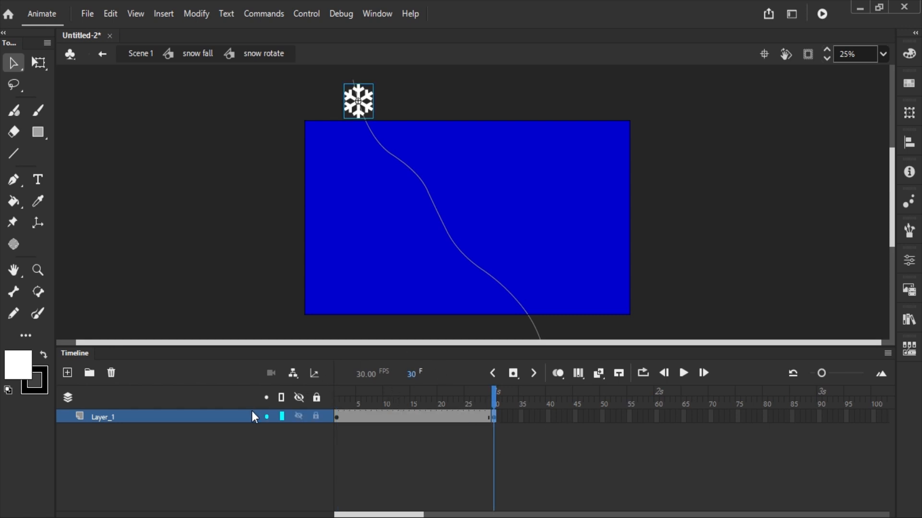
pyautogui.rightClick(404, 416)
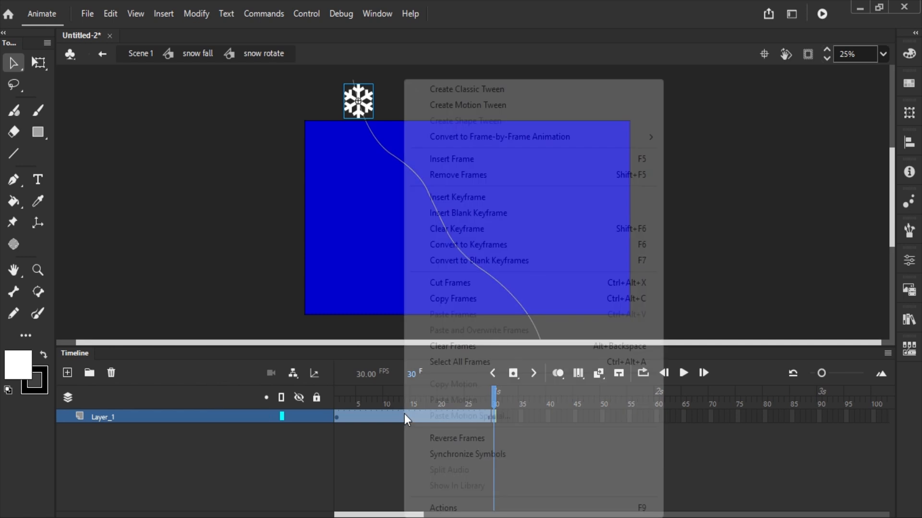
pyautogui.click(480, 90)
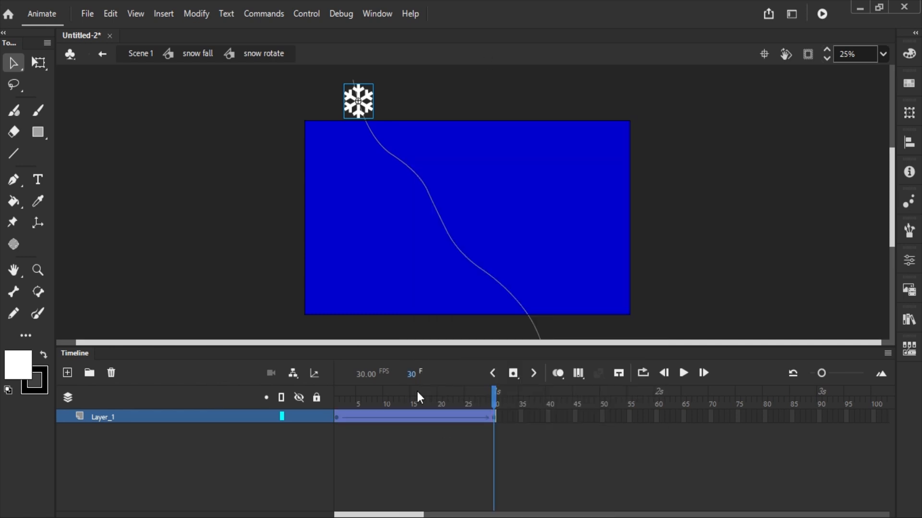
# Squeeze the snowflake horizontally into a narrow strip at frame 30 with Free Transform and preview the tween
pyautogui.moveTo(338, 403); pyautogui.dragTo(498, 402)
pyautogui.click(493, 417)
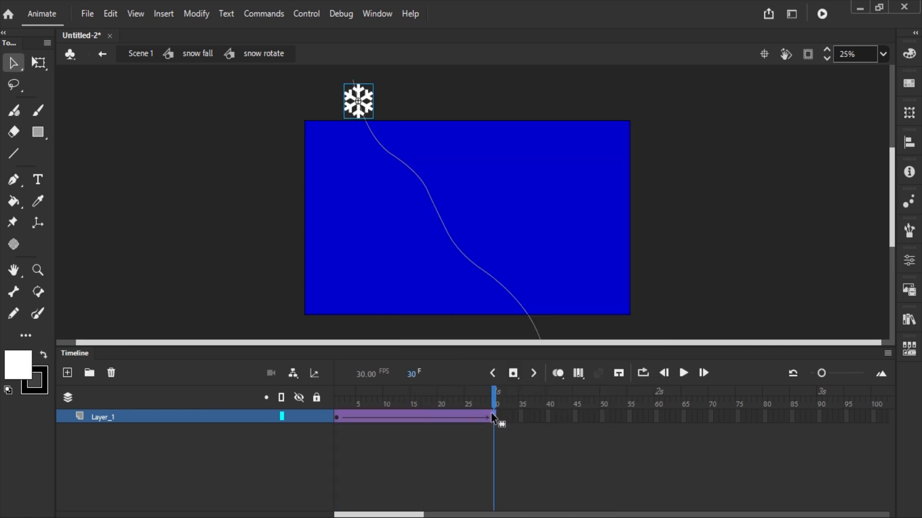
pyautogui.press('q')
pyautogui.moveTo(338, 102); pyautogui.dragTo(353, 107)
pyautogui.moveTo(409, 406); pyautogui.dragTo(494, 405)
# Narrow the frame 30 snowflake further until it looks almost edge-on, and preview the twist up to that frame
pyautogui.press('z')
pyautogui.click(391, 88)
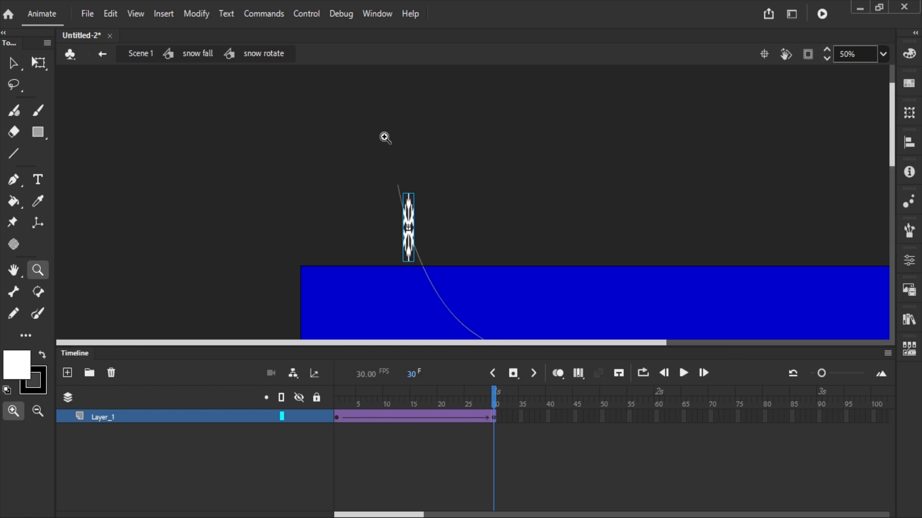
pyautogui.click(385, 138)
pyautogui.click(385, 138)
pyautogui.moveTo(344, 398); pyautogui.dragTo(494, 411)
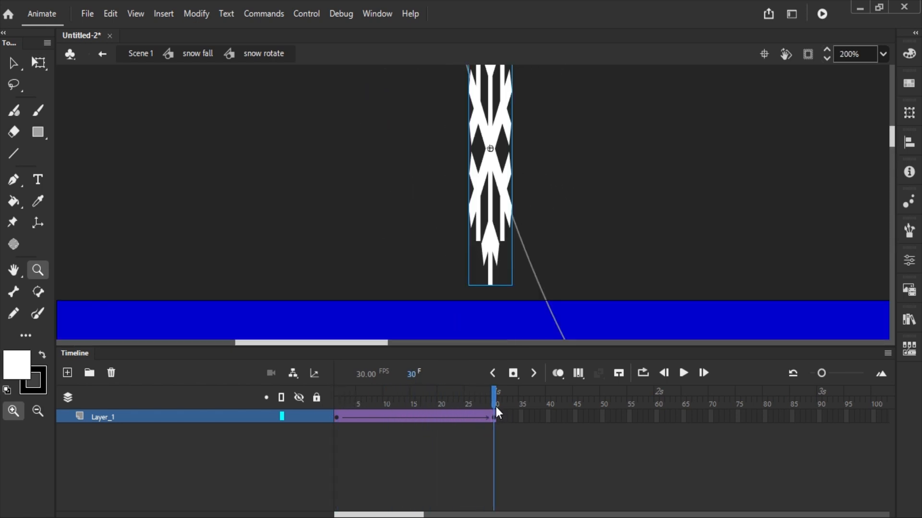
pyautogui.click(494, 417)
pyautogui.press('q')
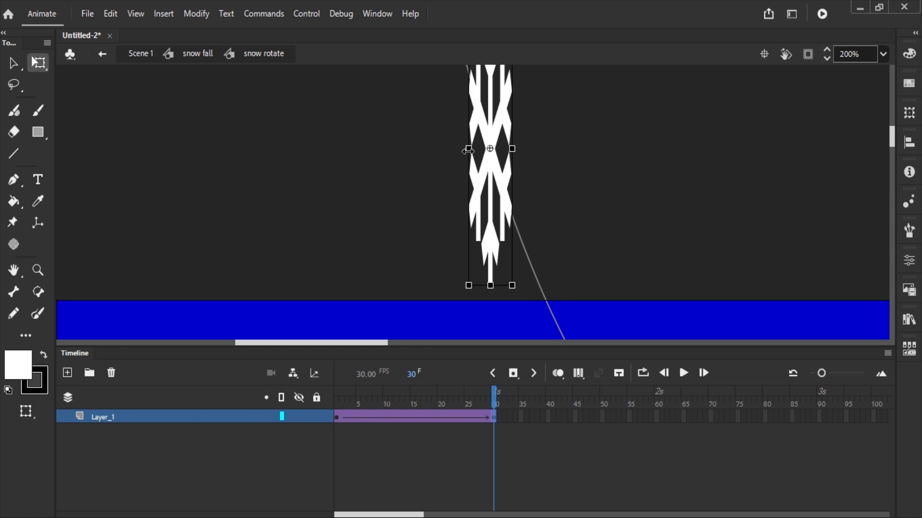
pyautogui.moveTo(469, 149); pyautogui.dragTo(483, 149)
pyautogui.moveTo(457, 417); pyautogui.dragTo(494, 404)
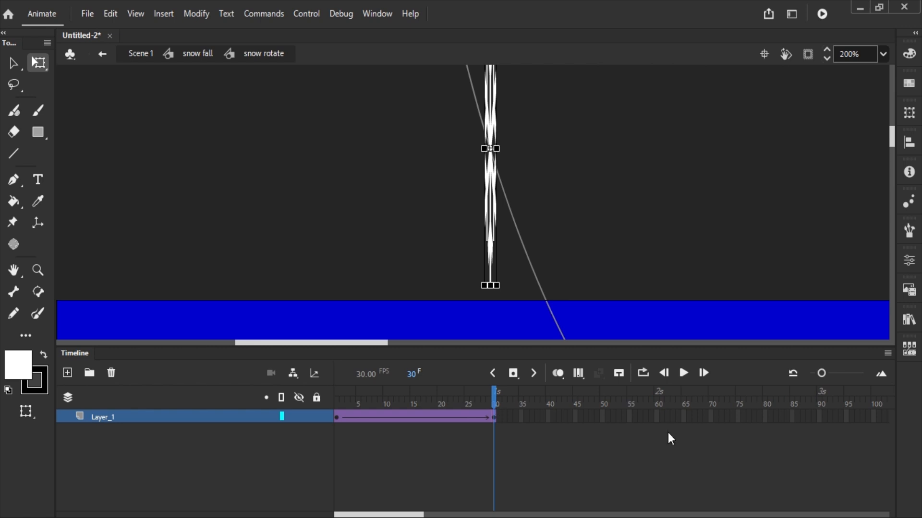
# Insert a keyframe at frame 60 of snow rotate and remove the transform from its snowflake to restore full width
pyautogui.click(655, 418)
pyautogui.press('F6')
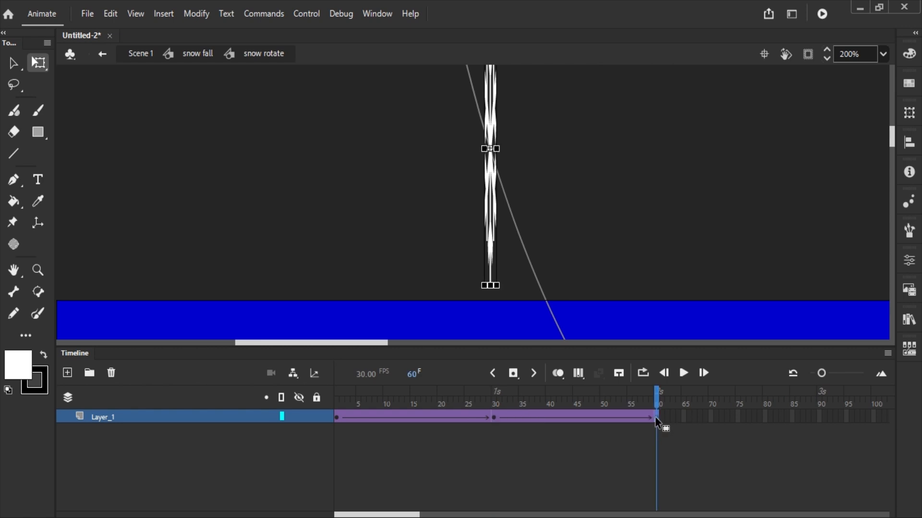
pyautogui.moveTo(655, 417); pyautogui.dragTo(611, 444)
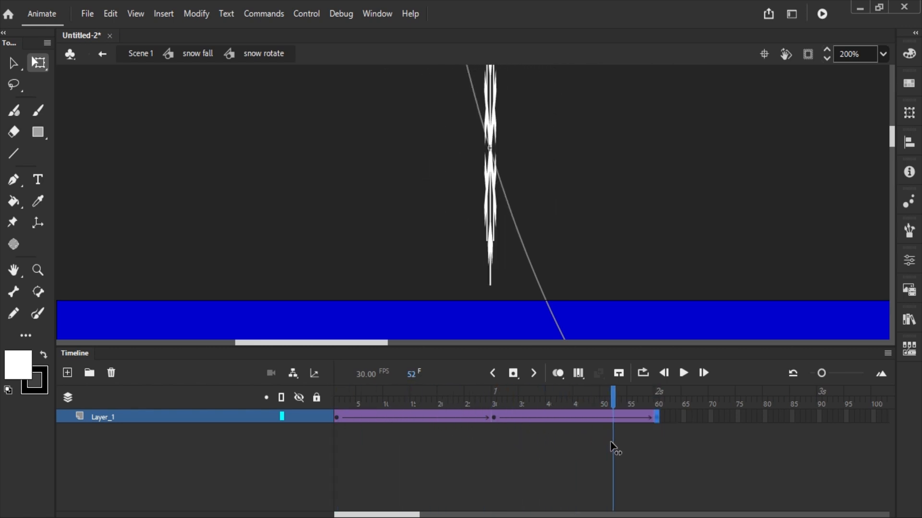
pyautogui.click(337, 417)
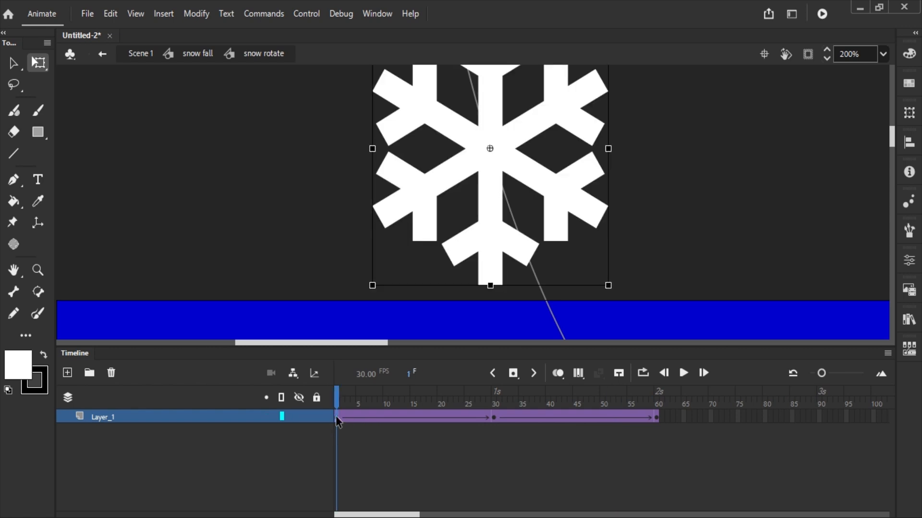
pyautogui.click(656, 418)
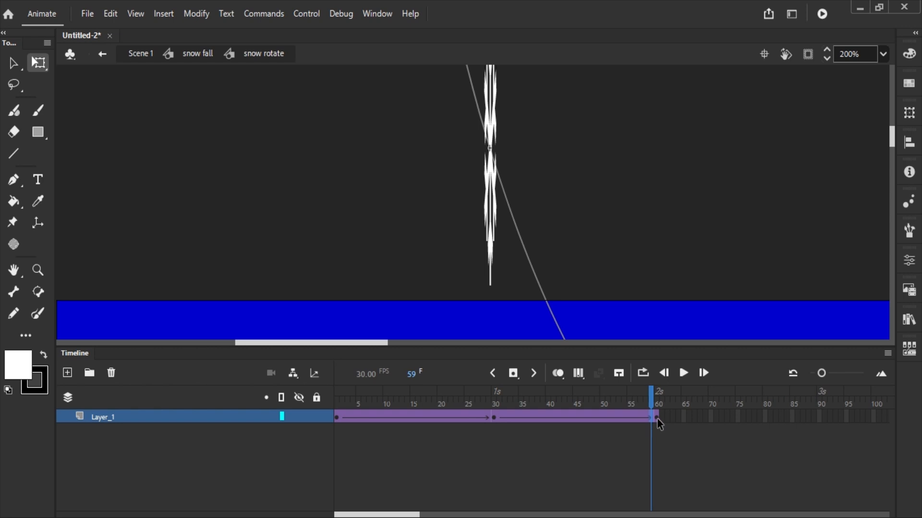
pyautogui.hotkey('ctrl', 'shift', 'z')
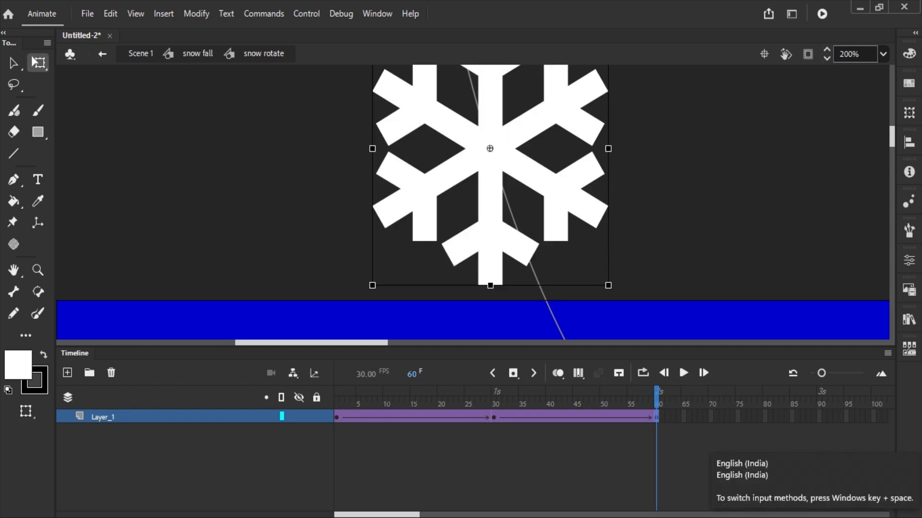
# Preview the twist from frame 1 to 60 in snow rotate, and with the rotation in snow fall
pyautogui.moveTo(353, 397); pyautogui.dragTo(664, 438)
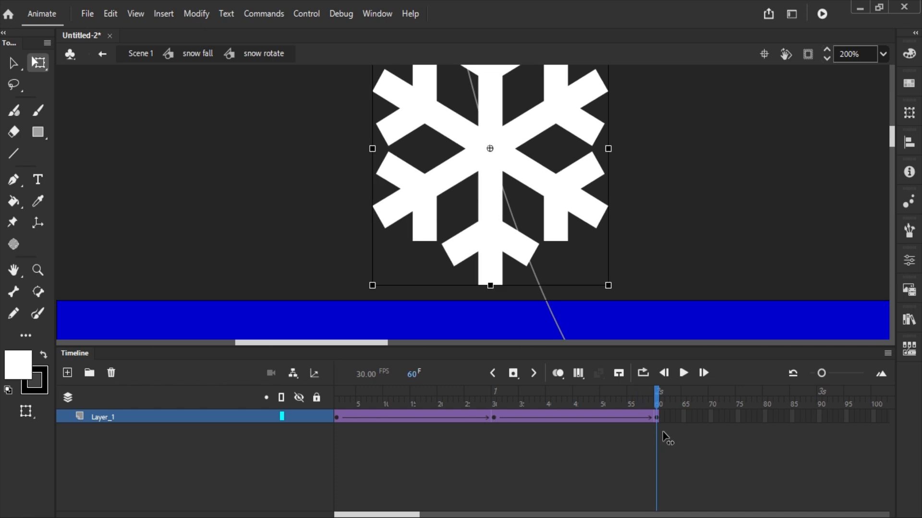
pyautogui.hotkey('ctrl', '-')
pyautogui.hotkey('ctrl', '-')
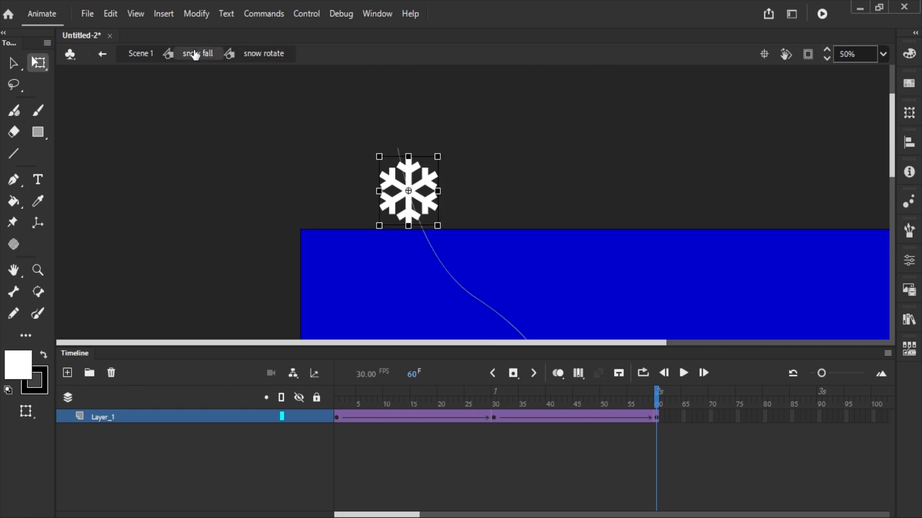
pyautogui.click(198, 54)
pyautogui.moveTo(353, 405); pyautogui.dragTo(647, 433)
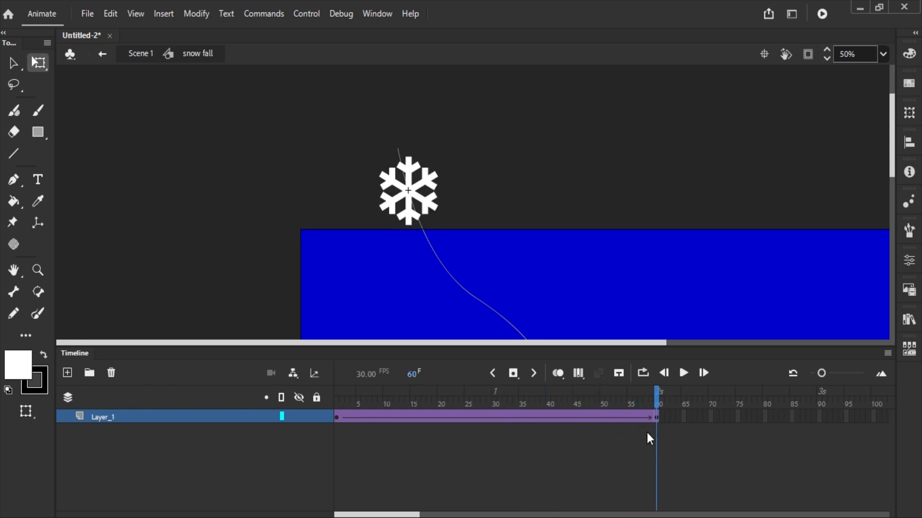
# Return to Scene 1 and hide the guide path on Layer_2
pyautogui.click(131, 54)
pyautogui.hotkey('ctrl', '-')
pyautogui.hotkey('ctrl', '-')
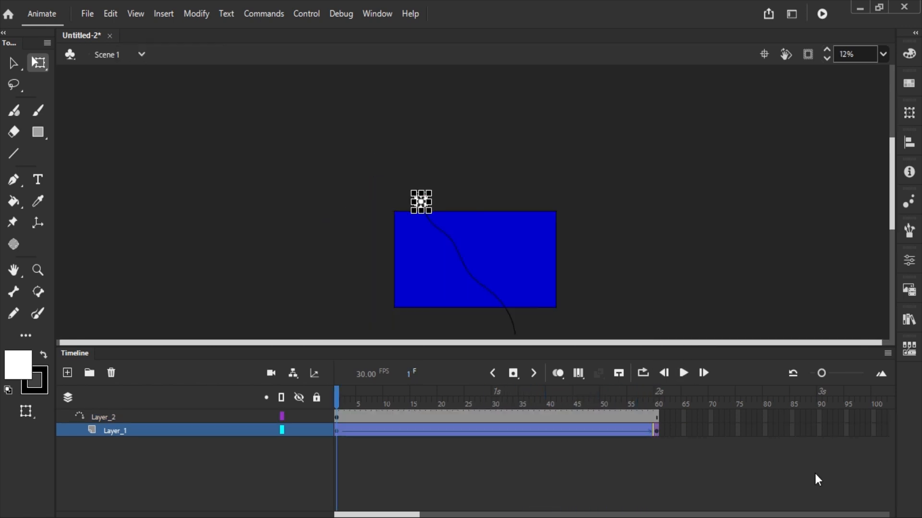
pyautogui.click(298, 416)
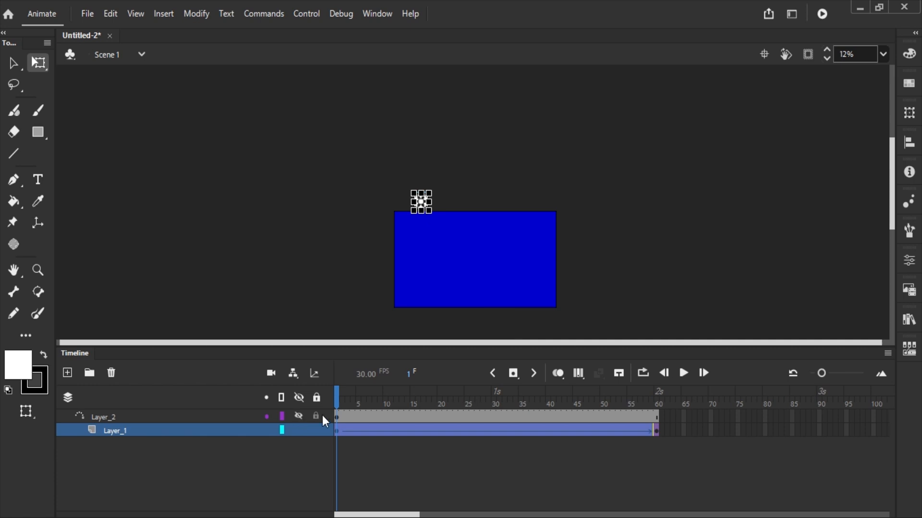
# Play the snowflake's combined fall, rotation and twist in Scene 1 and return to frame 1
pyautogui.moveTo(338, 406); pyautogui.dragTo(327, 404)
pyautogui.press('z')
pyautogui.click(504, 240)
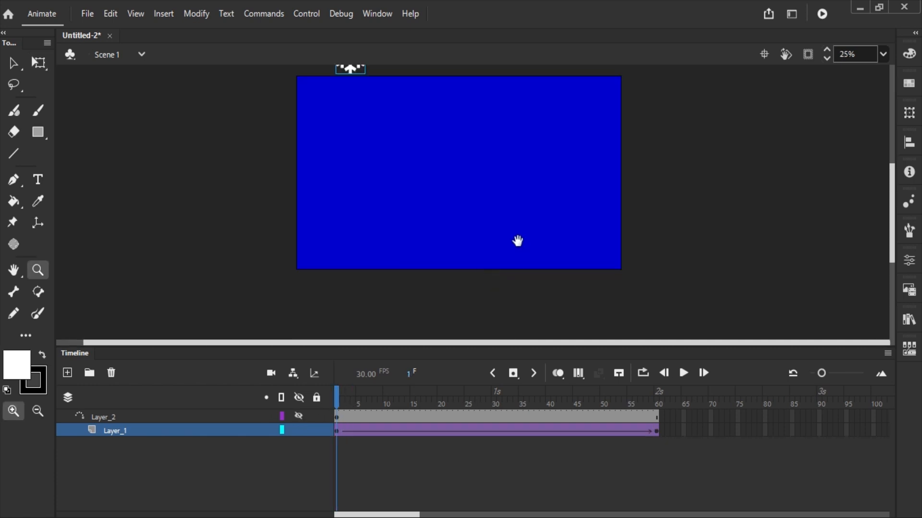
pyautogui.press('Return')
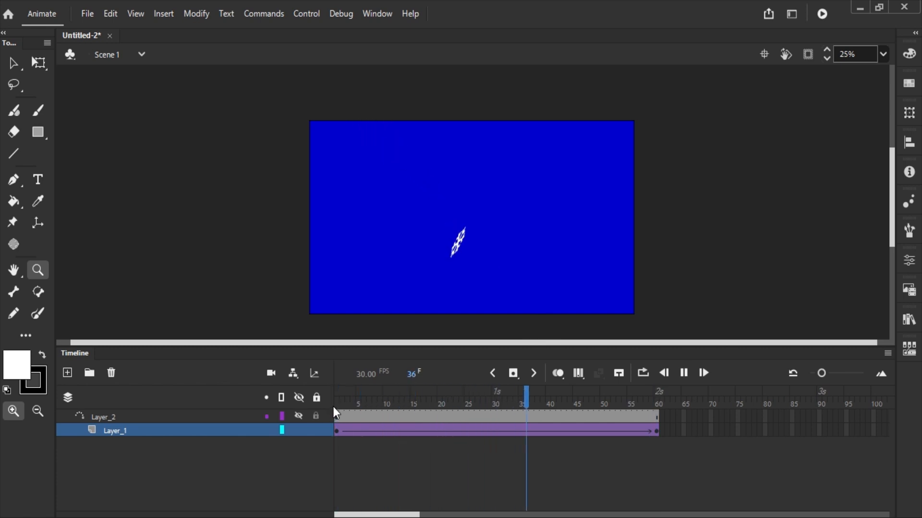
pyautogui.moveTo(333, 407); pyautogui.dragTo(323, 434)
# Reopen the nested snow rotate symbol to review its twist, and go up to snow fall to review the rotation
pyautogui.press('v')
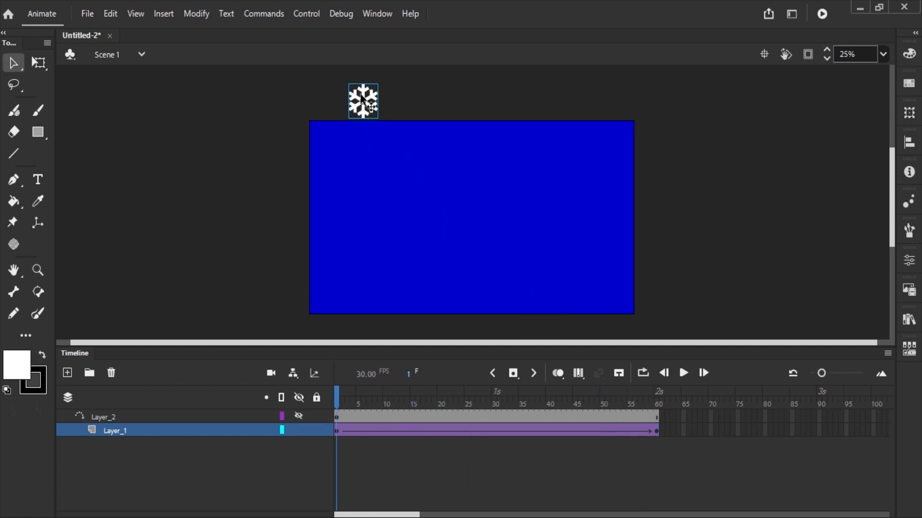
pyautogui.doubleClick(363, 99)
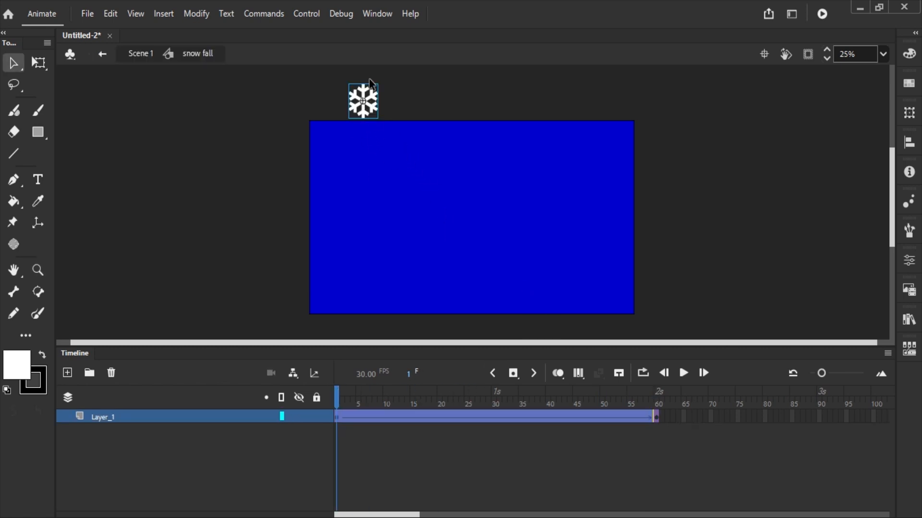
pyautogui.doubleClick(374, 114)
pyautogui.moveTo(347, 390); pyautogui.dragTo(657, 409)
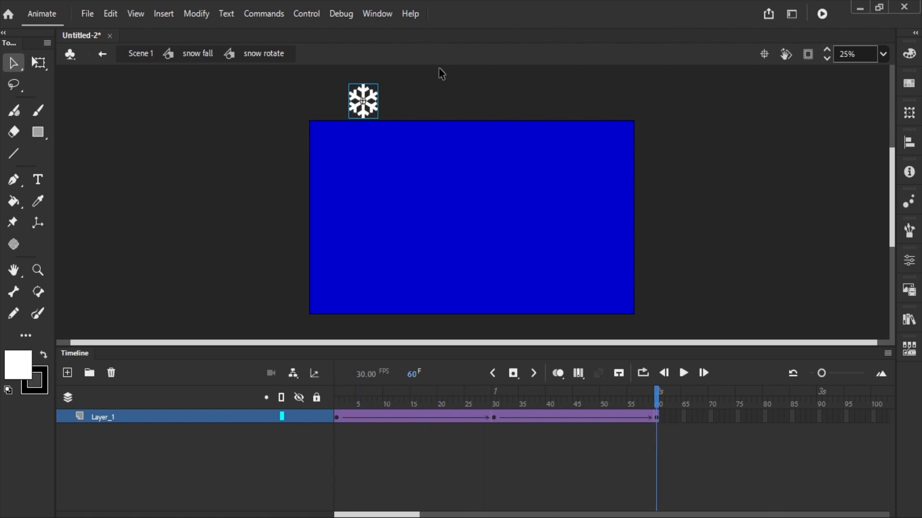
pyautogui.click(215, 57)
pyautogui.moveTo(372, 400); pyautogui.dragTo(580, 402)
# Extend the classic tween in the snow fall symbol by inserting frames until its end keyframe sits at frame 150
pyautogui.moveTo(656, 421); pyautogui.dragTo(332, 426)
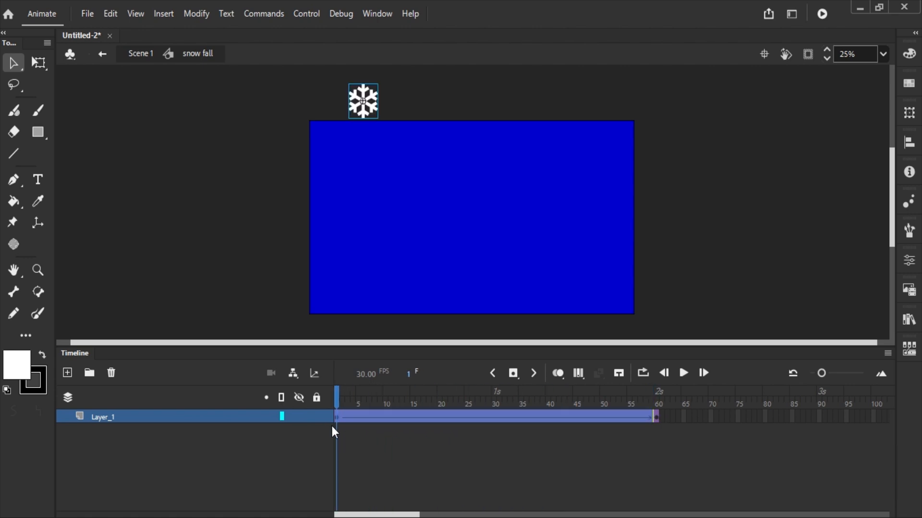
pyautogui.press('F5')
pyautogui.moveTo(393, 515); pyautogui.dragTo(446, 515)
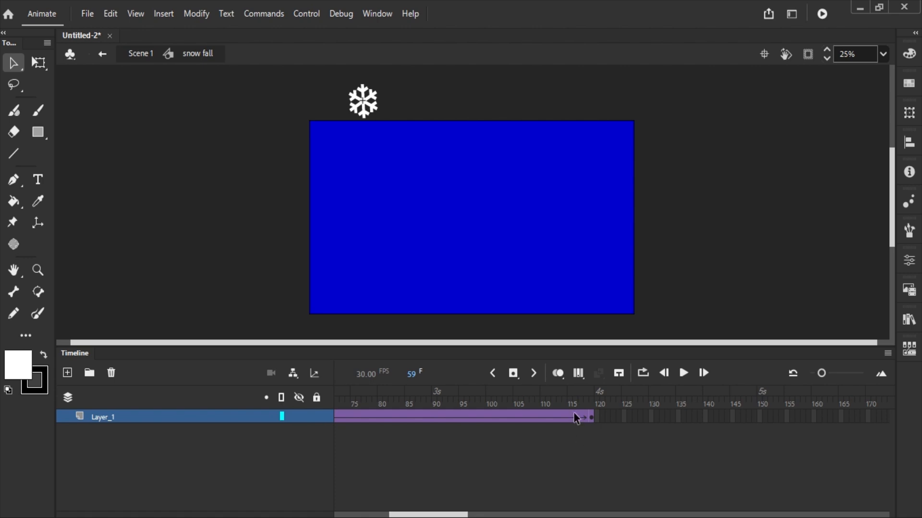
pyautogui.moveTo(587, 415); pyautogui.dragTo(430, 414)
pyautogui.press('F5')
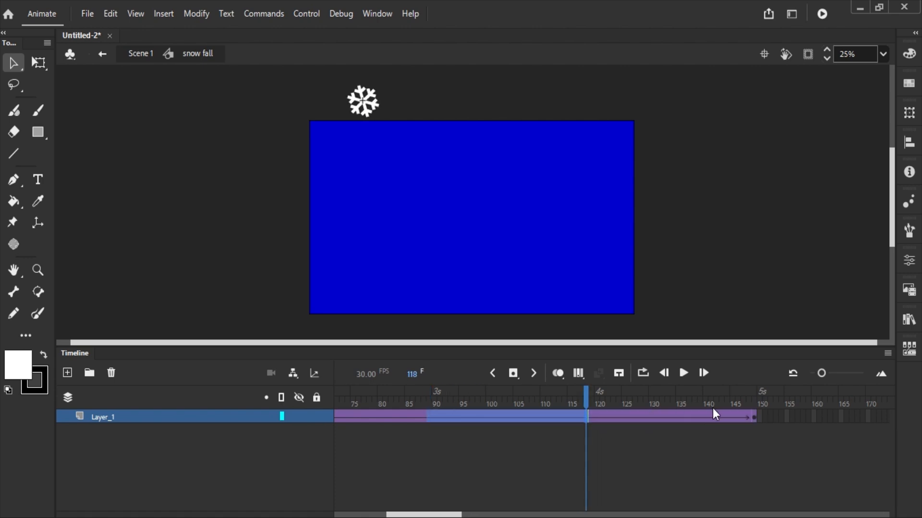
pyautogui.click(743, 402)
pyautogui.press('F5')
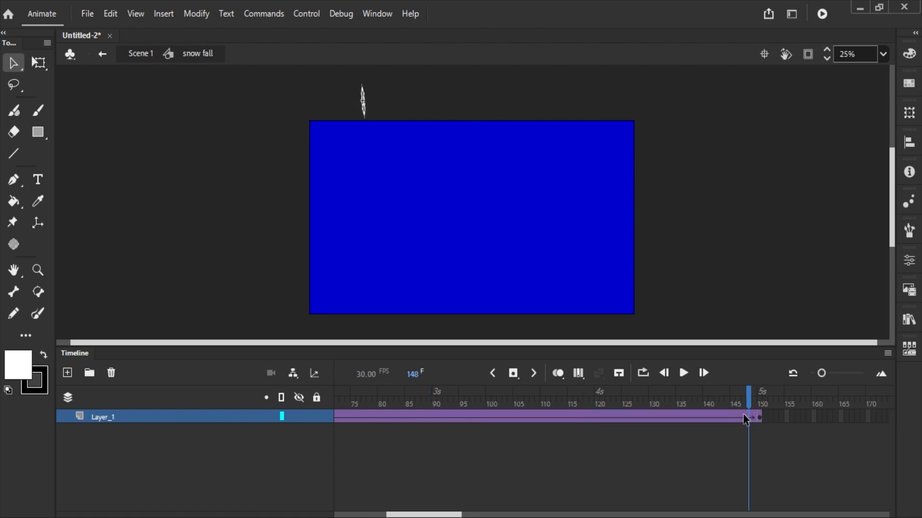
# Examine the document properties and the snowflake's motion near the end of the extended snow fall tween
pyautogui.moveTo(739, 417); pyautogui.dragTo(757, 416)
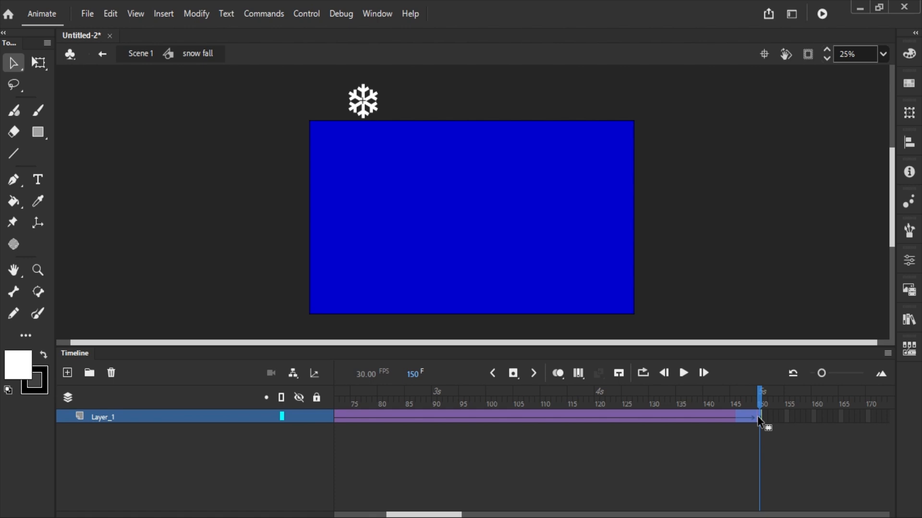
pyautogui.click(908, 260)
pyautogui.click(666, 395)
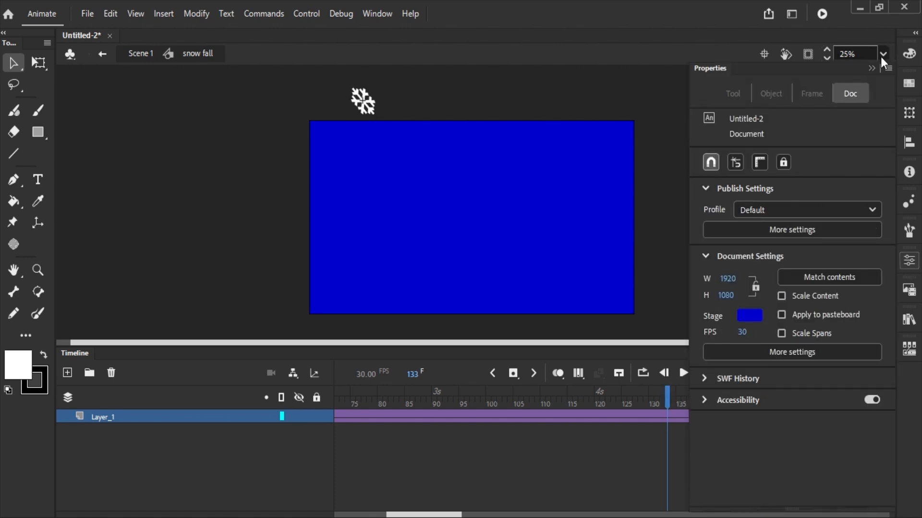
pyautogui.click(871, 66)
pyautogui.click(755, 405)
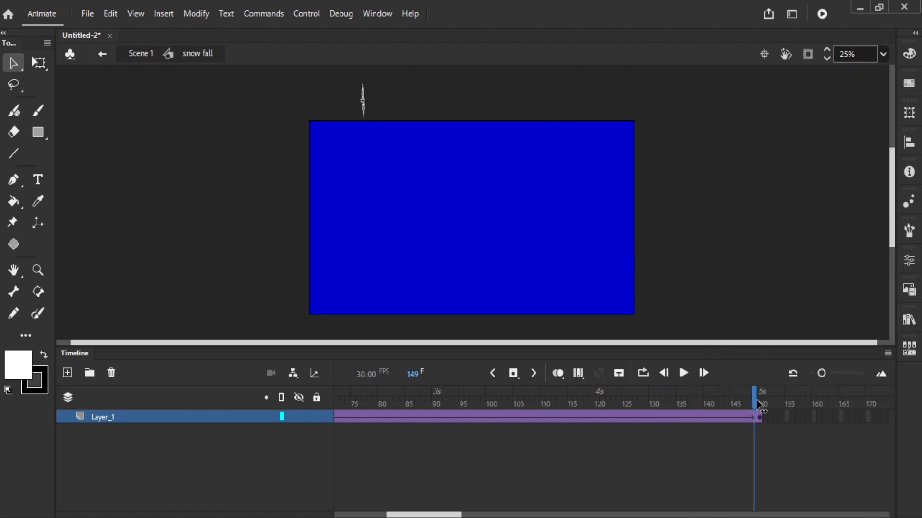
# Turn off Sync symbols for the last frames of the snow fall tween and scrub to frame 150 to check the motion
pyautogui.moveTo(757, 404); pyautogui.dragTo(756, 413)
pyautogui.click(761, 416)
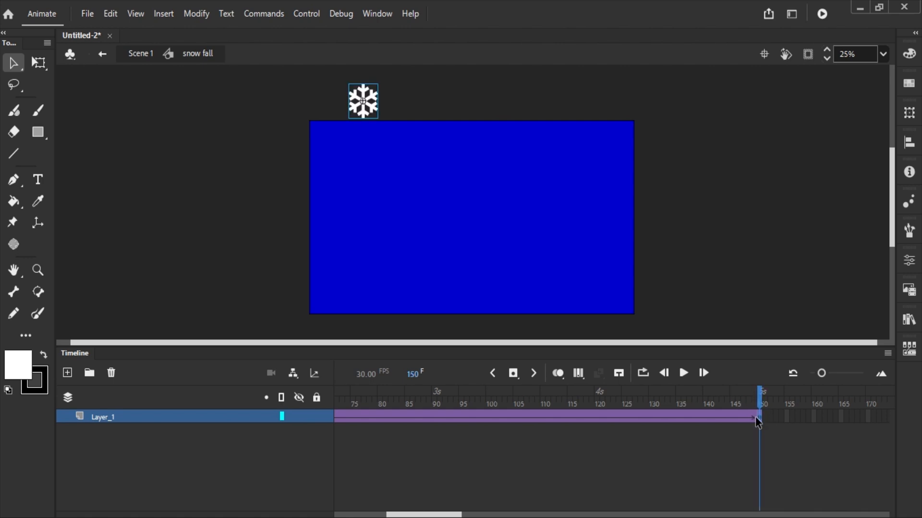
pyautogui.moveTo(748, 417); pyautogui.dragTo(760, 416)
pyautogui.click(909, 260)
pyautogui.click(738, 335)
pyautogui.click(870, 70)
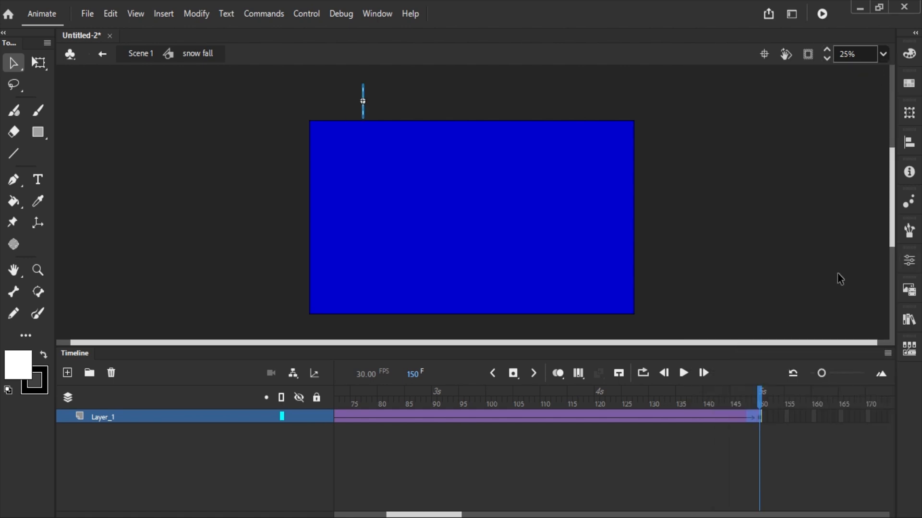
pyautogui.moveTo(741, 401); pyautogui.dragTo(770, 408)
# In Scene 1, extend the snowflake's classic tween and its guide layer together by inserting frames until both end at frame 150
pyautogui.click(146, 56)
pyautogui.click(640, 408)
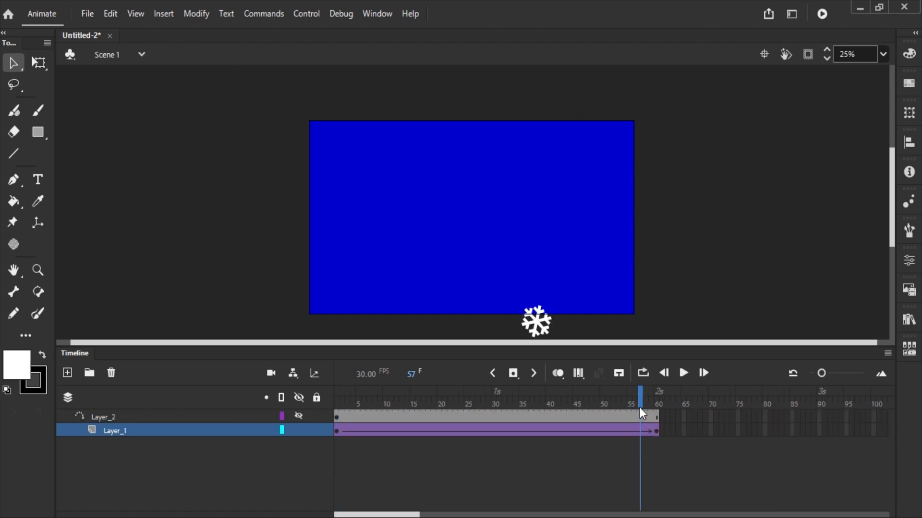
pyautogui.moveTo(650, 413); pyautogui.dragTo(208, 474)
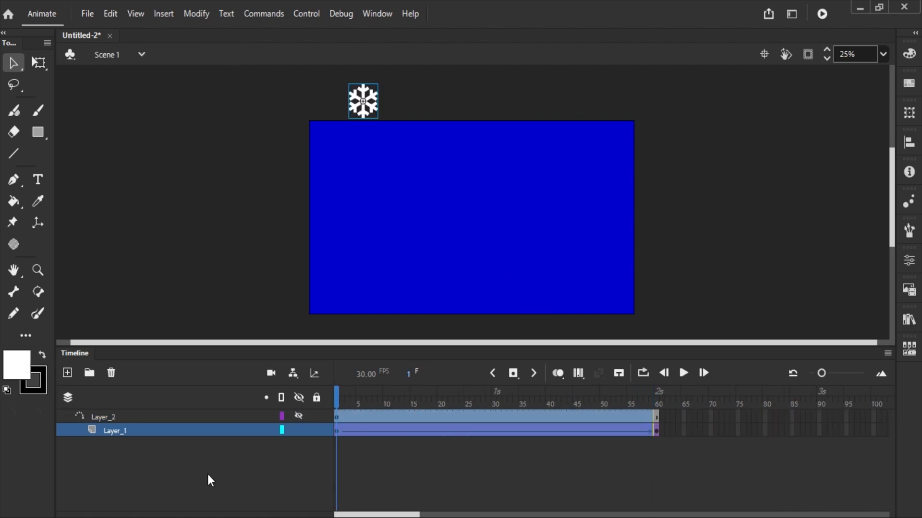
pyautogui.press('F5')
pyautogui.moveTo(378, 515); pyautogui.dragTo(435, 514)
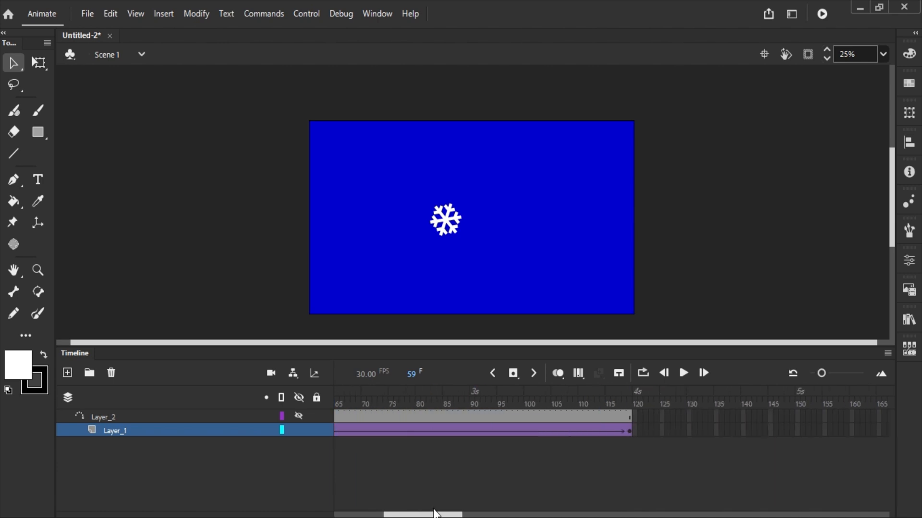
pyautogui.click(473, 393)
pyautogui.press('F5')
pyautogui.press('F5')
pyautogui.press('F5')
pyautogui.press('F5')
pyautogui.press('F5')
pyautogui.press('F5')
pyautogui.press('F5')
pyautogui.press('F5')
pyautogui.press('F5')
pyautogui.press('F5')
pyautogui.press('F5')
pyautogui.press('F5')
pyautogui.press('F5')
pyautogui.press('F5')
pyautogui.press('F5')
pyautogui.press('F5')
pyautogui.press('F5')
pyautogui.press('F5')
pyautogui.press('F5')
pyautogui.press('F5')
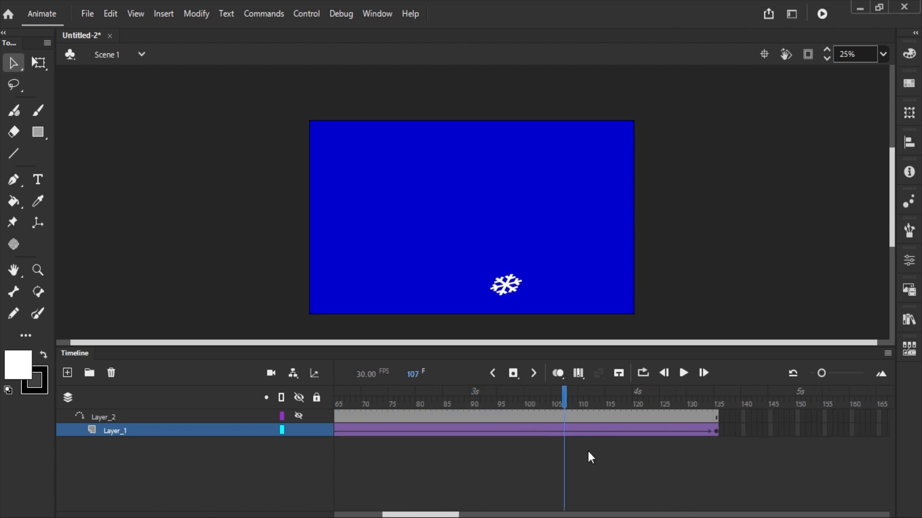
pyautogui.press('F5')
pyautogui.press('F5')
pyautogui.press('F5')
pyautogui.press('F5')
pyautogui.press('F5')
pyautogui.press('F5')
pyautogui.press('F5')
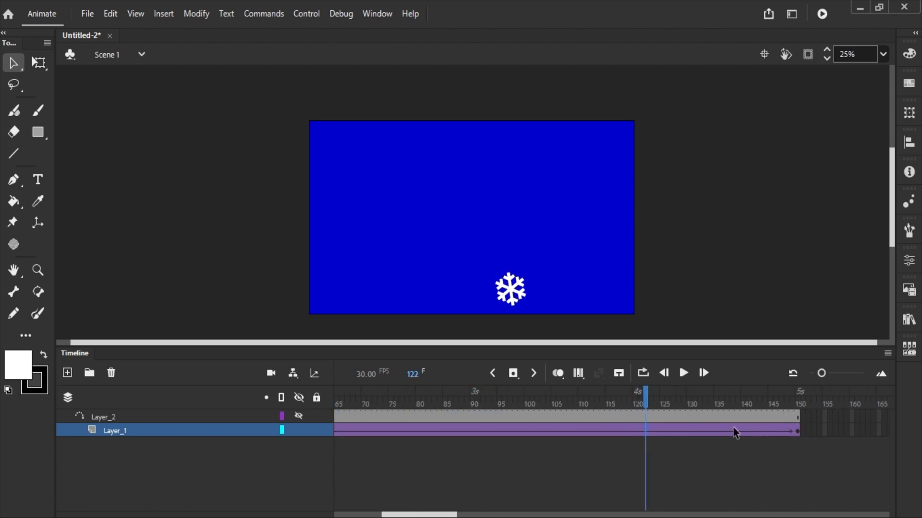
pyautogui.moveTo(776, 402); pyautogui.dragTo(799, 403)
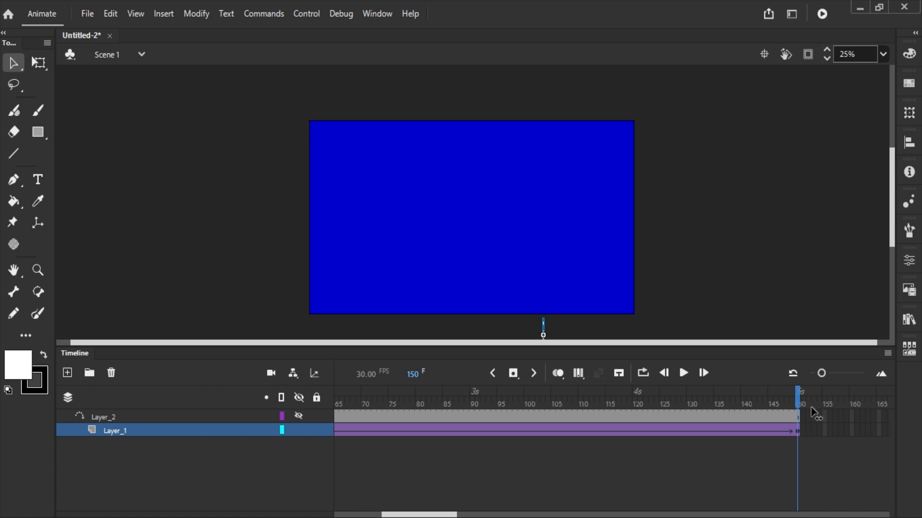
pyautogui.click(750, 420)
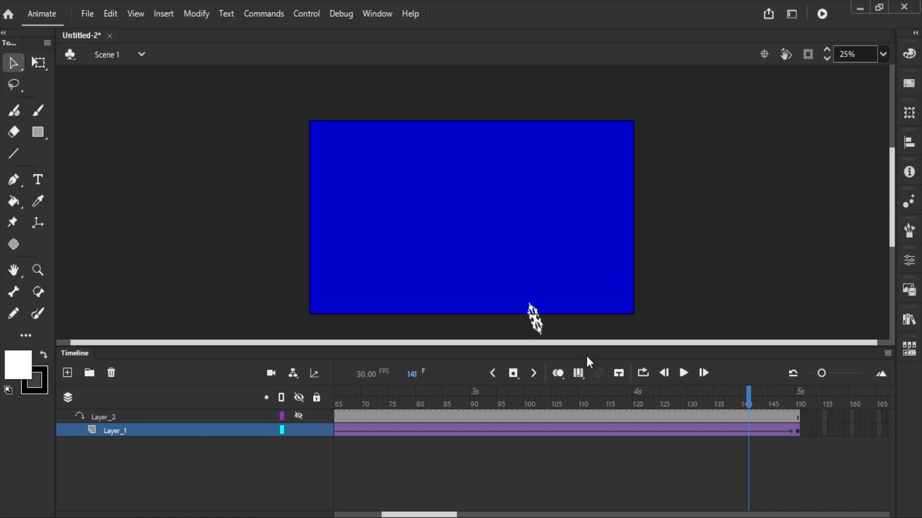
# Enlarge the stage area, play the extended fall in Scene 1 clipped to the stage, and return to frame 1 with clipping off
pyautogui.moveTo(590, 350); pyautogui.dragTo(591, 398)
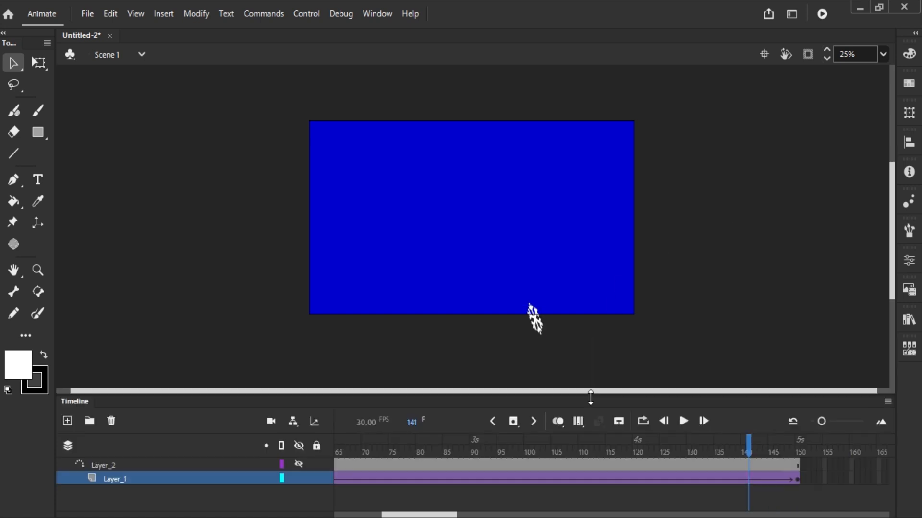
pyautogui.click(808, 56)
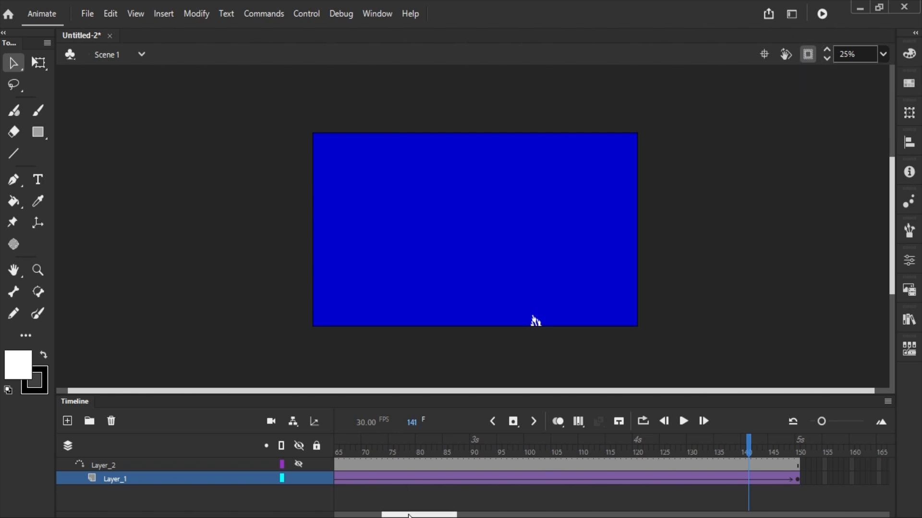
pyautogui.moveTo(408, 514); pyautogui.dragTo(331, 512)
pyautogui.click(336, 450)
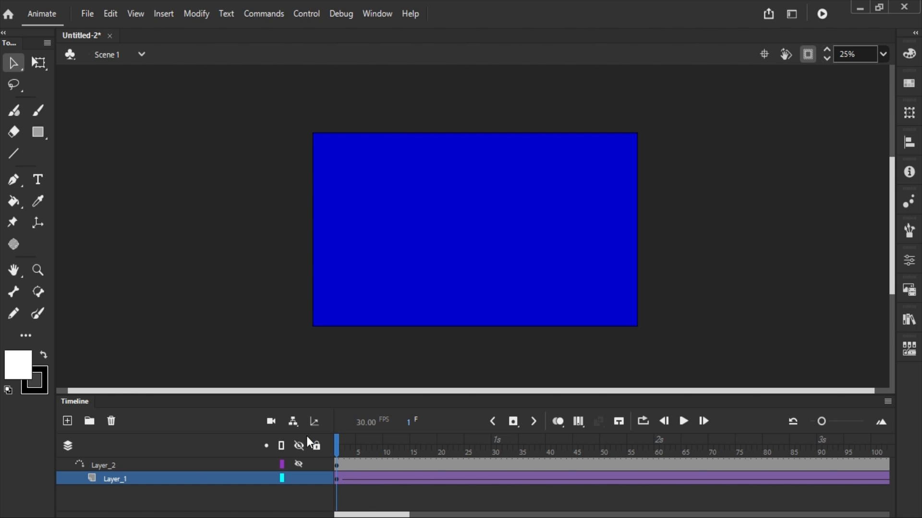
pyautogui.press('Return')
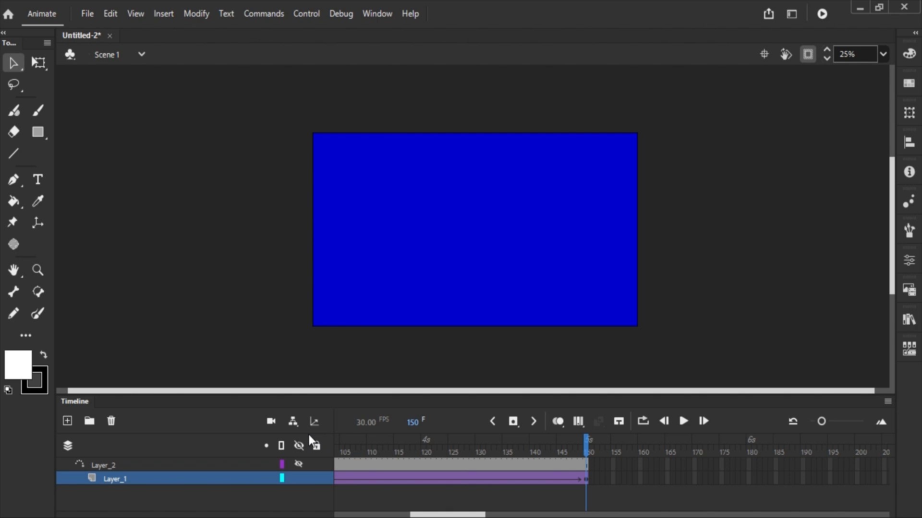
pyautogui.press('Return')
pyautogui.moveTo(475, 452); pyautogui.dragTo(587, 469)
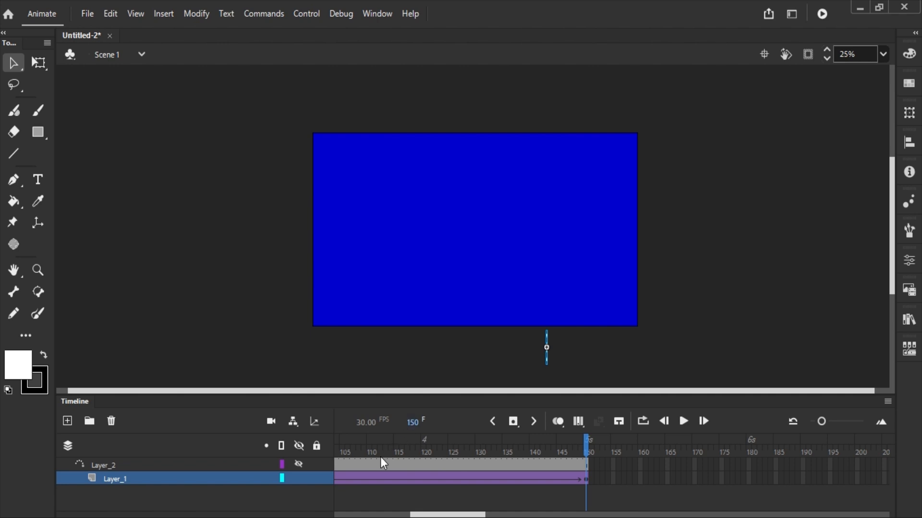
pyautogui.moveTo(381, 462); pyautogui.dragTo(225, 472)
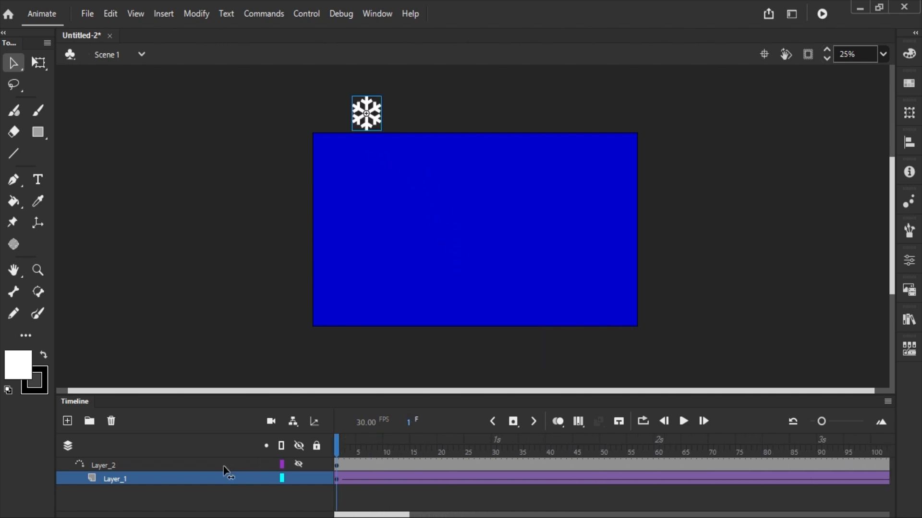
# Apply the Ease In Out Quad effect to both classic tweens in the snow rotate symbol and play the twist
pyautogui.doubleClick(376, 123)
pyautogui.doubleClick(378, 124)
pyautogui.click(378, 125)
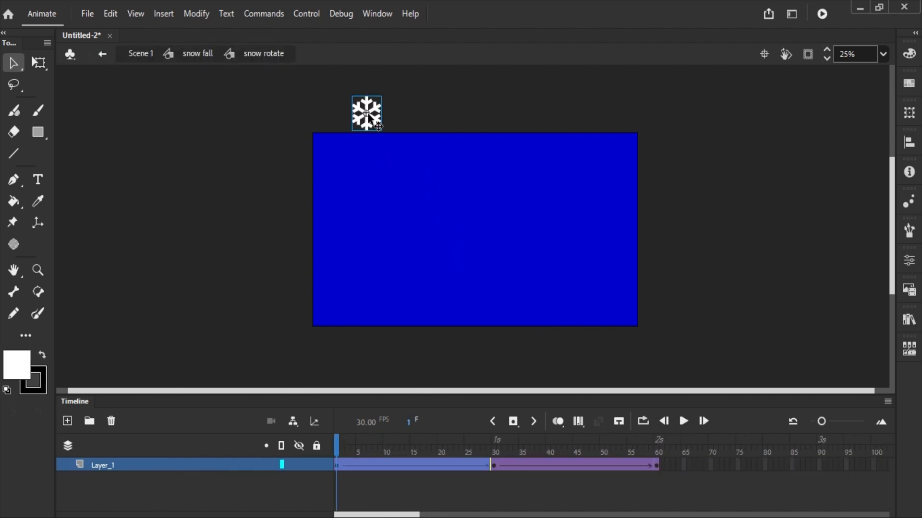
pyautogui.moveTo(337, 451); pyautogui.dragTo(671, 470)
pyautogui.click(197, 463)
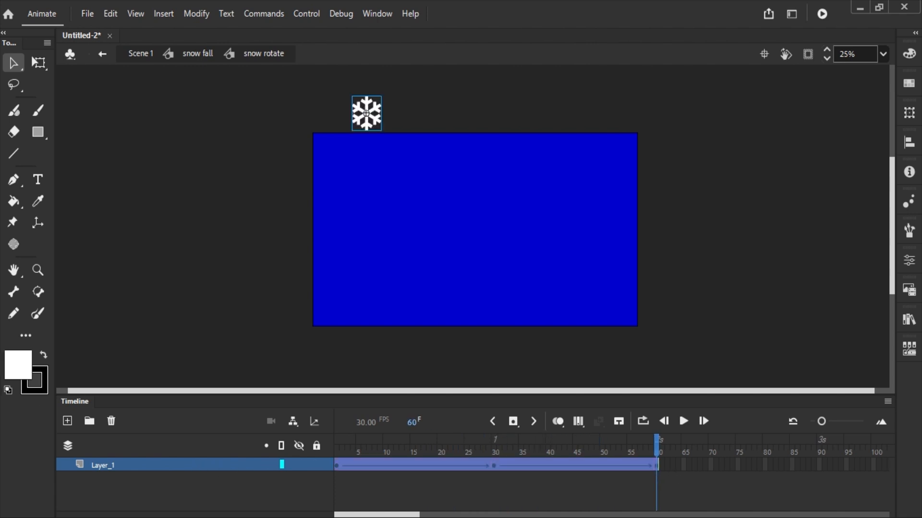
pyautogui.click(908, 261)
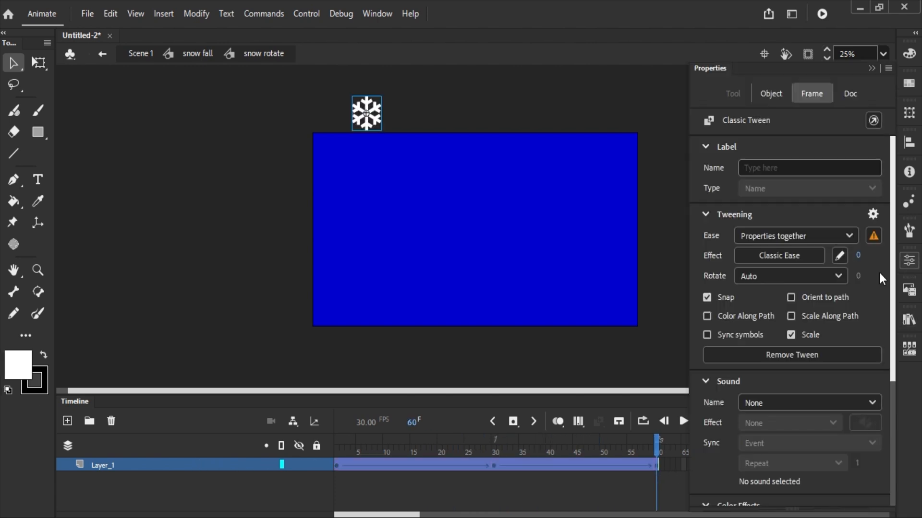
pyautogui.click(770, 254)
pyautogui.click(452, 323)
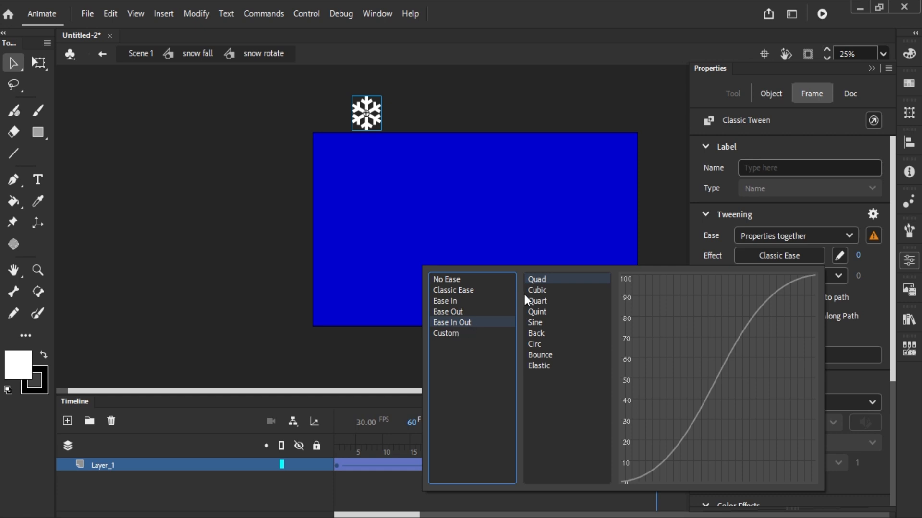
pyautogui.click(542, 280)
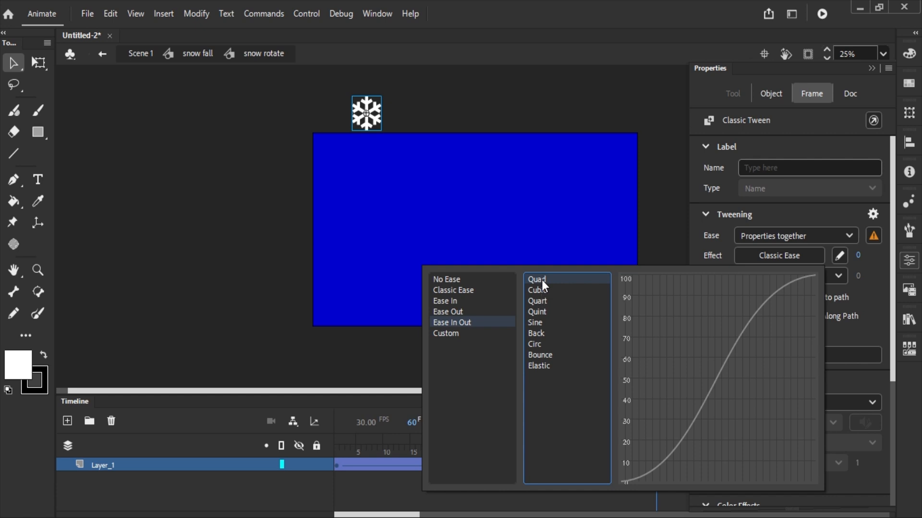
pyautogui.doubleClick(542, 280)
pyautogui.moveTo(448, 453); pyautogui.dragTo(309, 468)
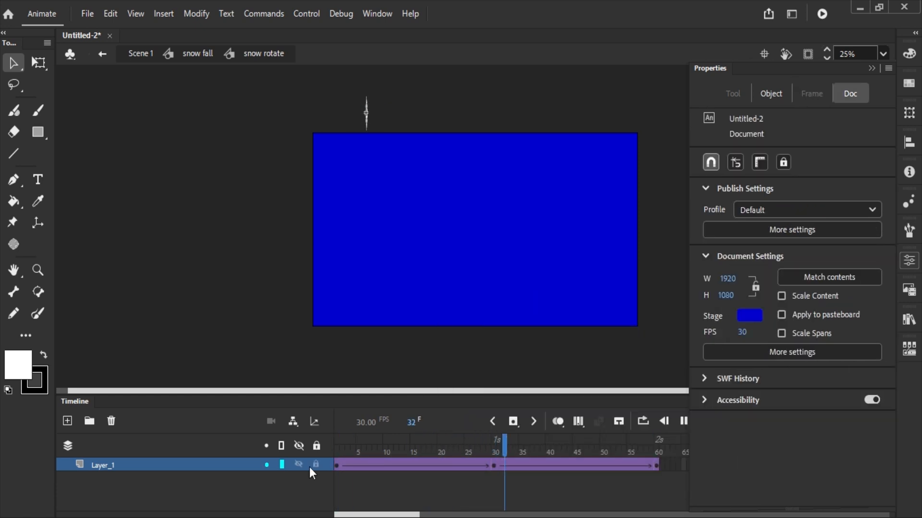
# Return to Scene 1, clip content outside the stage, and play the eased snowflake fall from frame 1
pyautogui.click(139, 53)
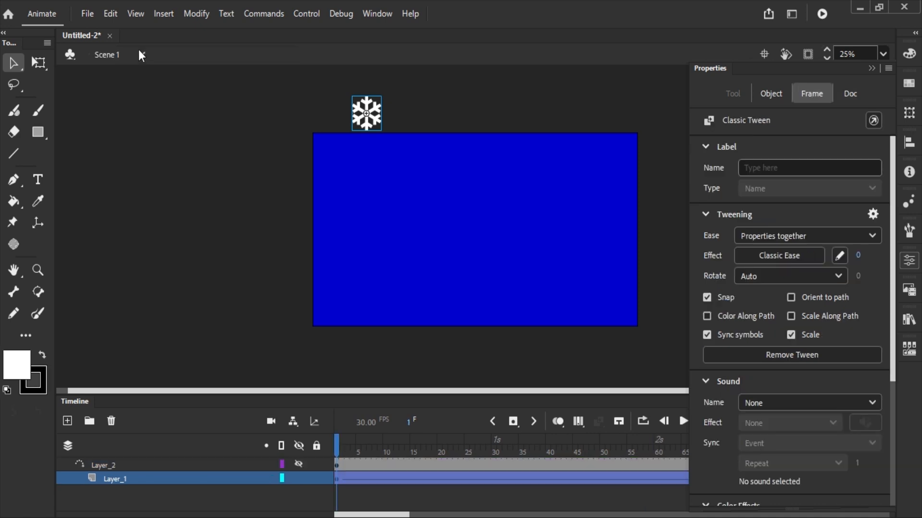
pyautogui.click(872, 68)
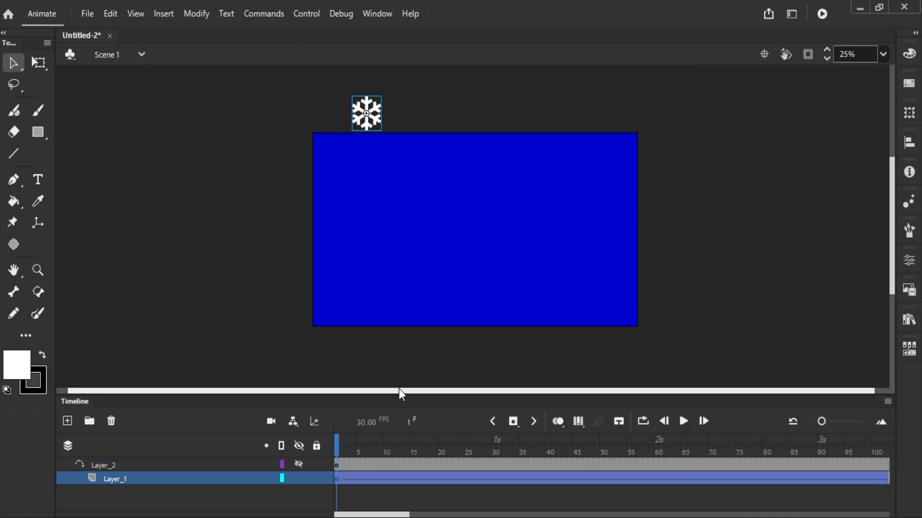
pyautogui.moveTo(351, 452); pyautogui.dragTo(322, 453)
pyautogui.click(811, 56)
pyautogui.press('Return')
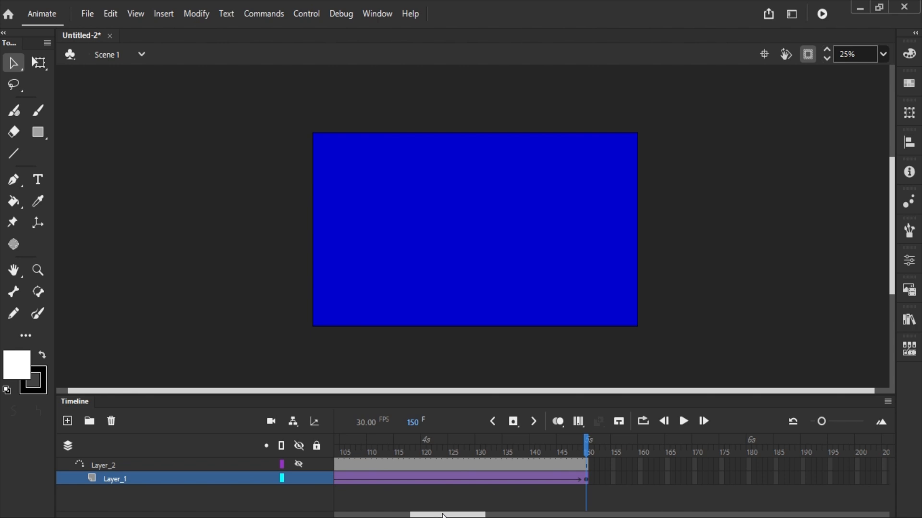
# Test the movie from frame 1 in its own preview window and close the preview
pyautogui.moveTo(446, 516); pyautogui.dragTo(360, 511)
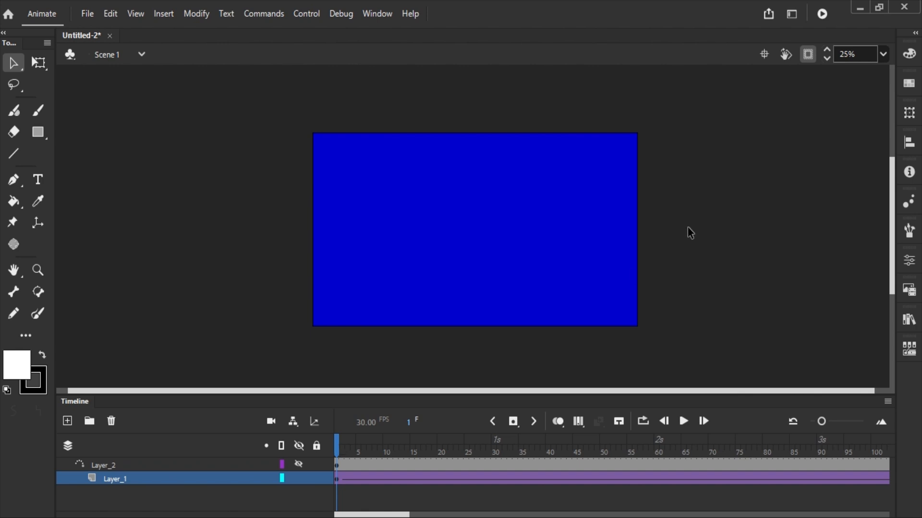
pyautogui.hotkey('ctrl', 'Return')
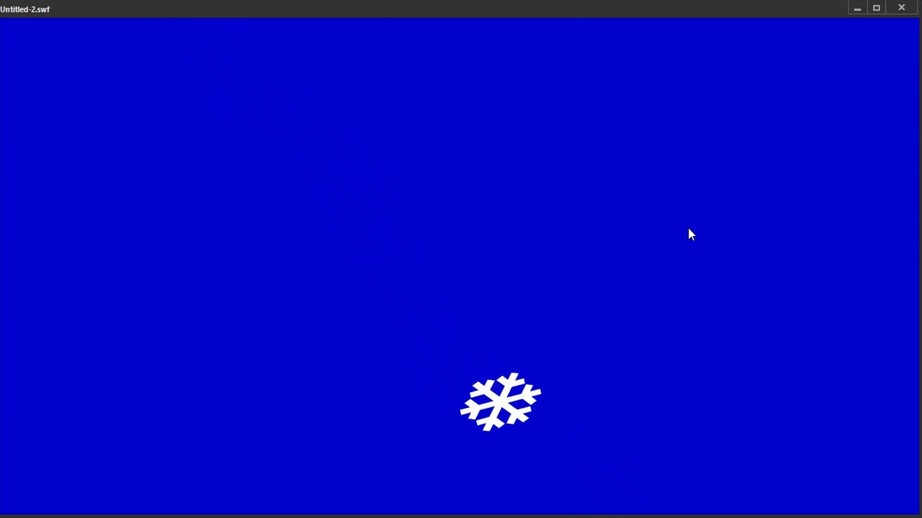
pyautogui.click(901, 7)
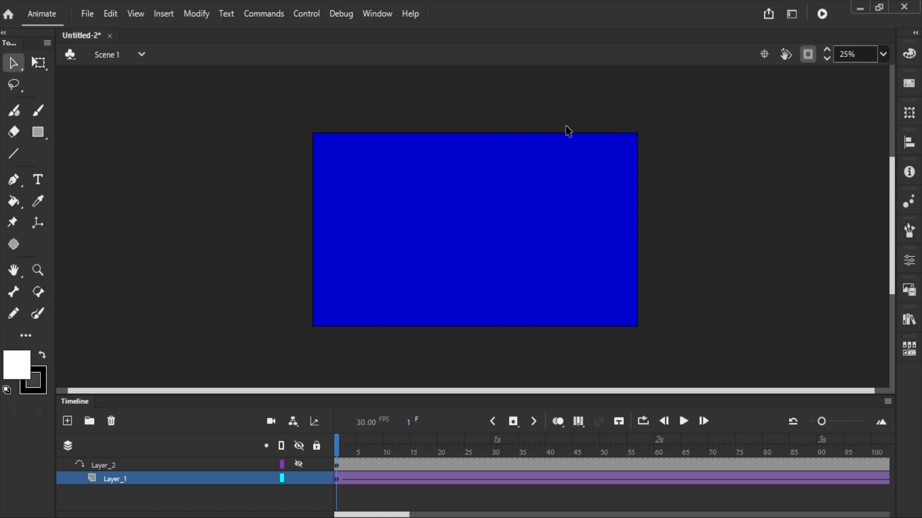